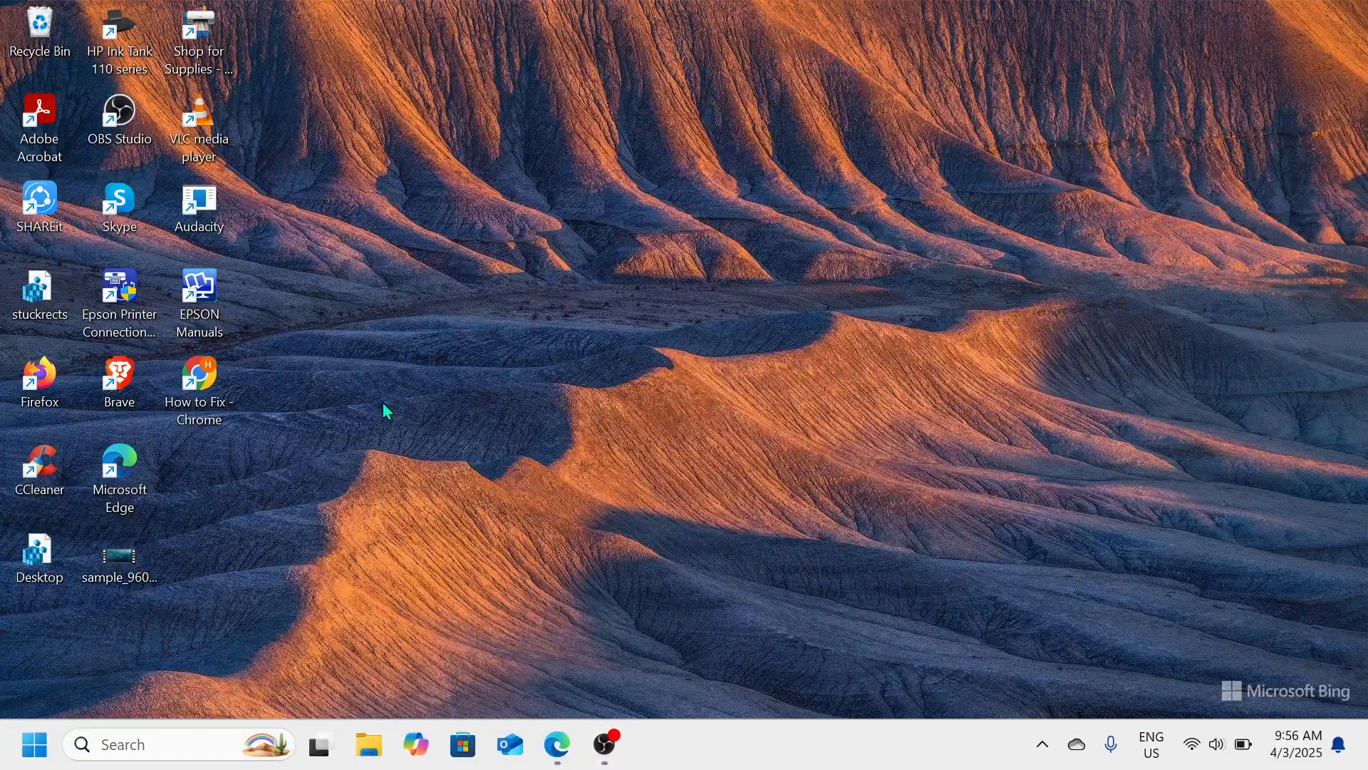
Check the computer's drives and free space in File Explorer, then close it
{"action": "left_click", "coordinate": [369, 745]}
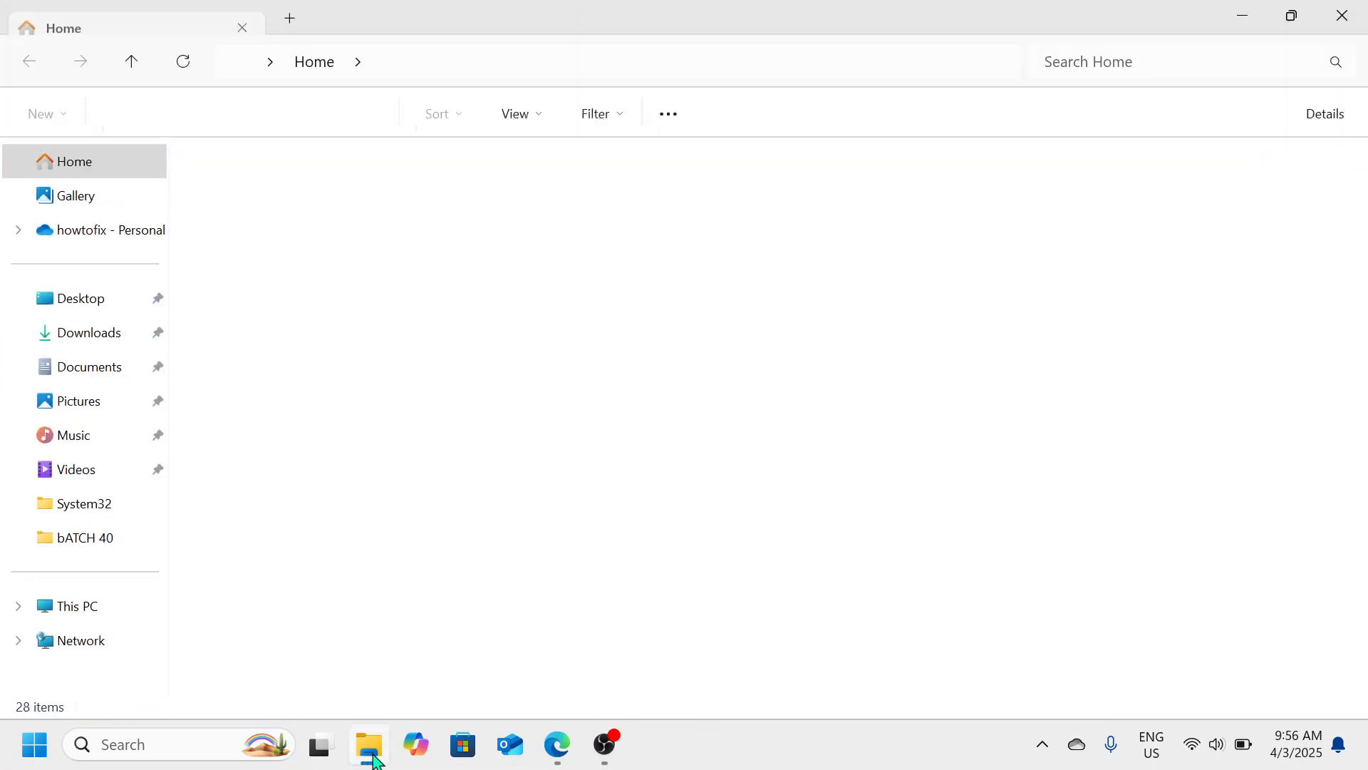
{"action": "left_click", "coordinate": [106, 617]}
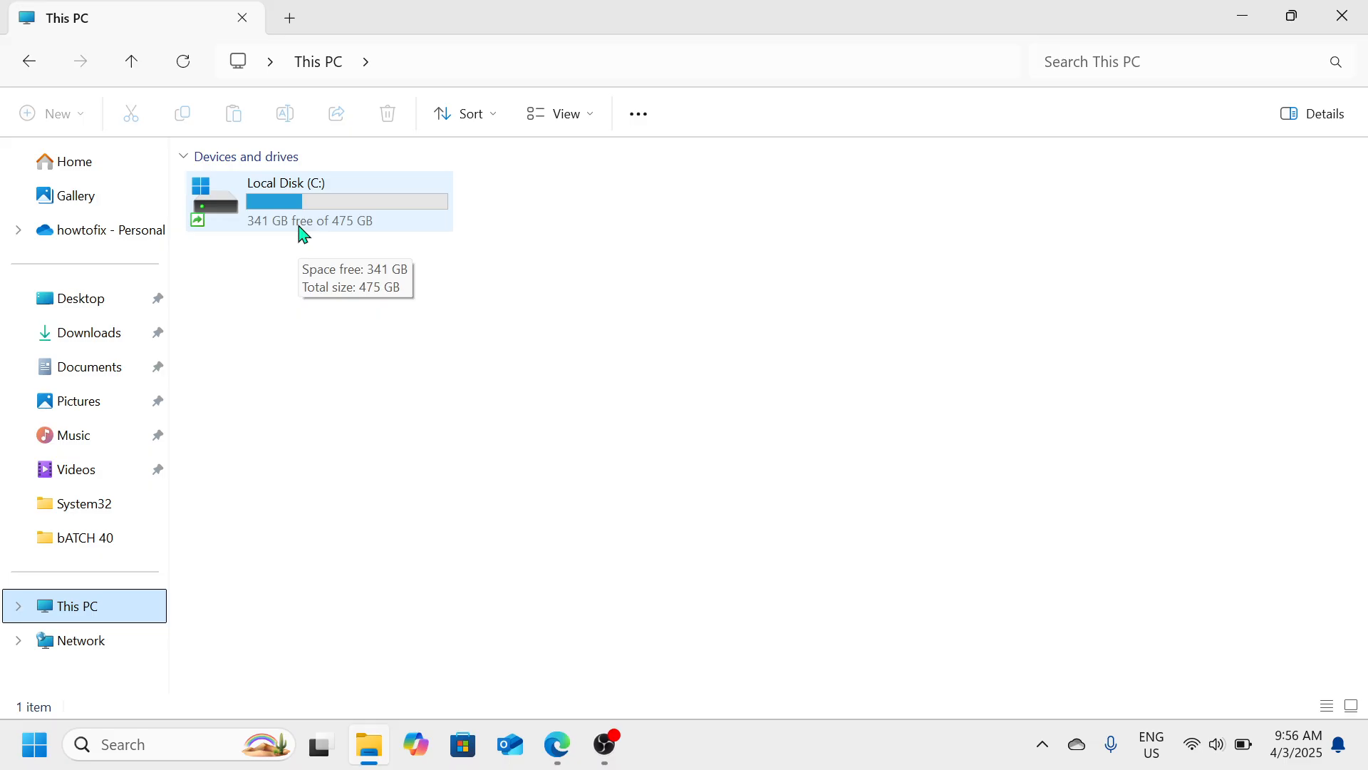
{"action": "left_click", "coordinate": [1345, 11]}
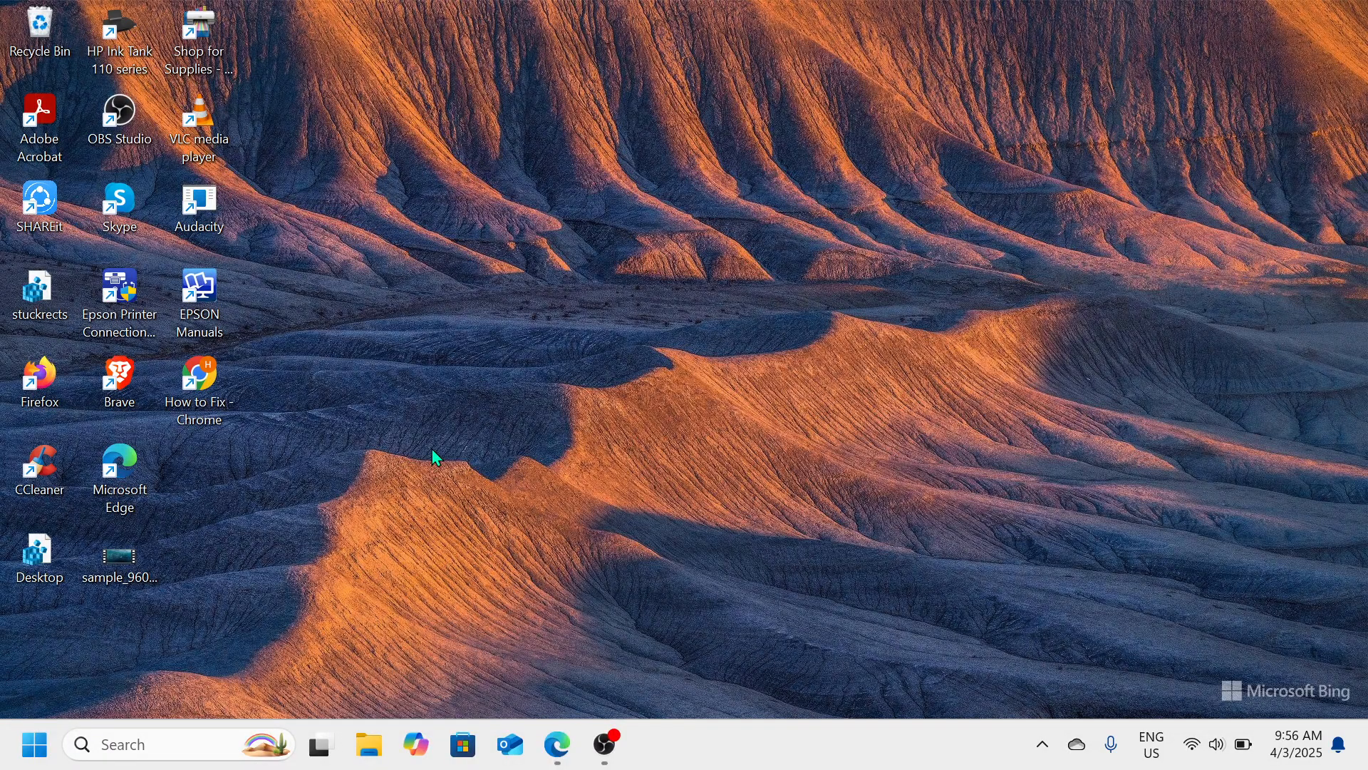
Launch Disk Management by running diskmgmt.msc from the Run dialog
{"action": "key", "text": "super+r"}
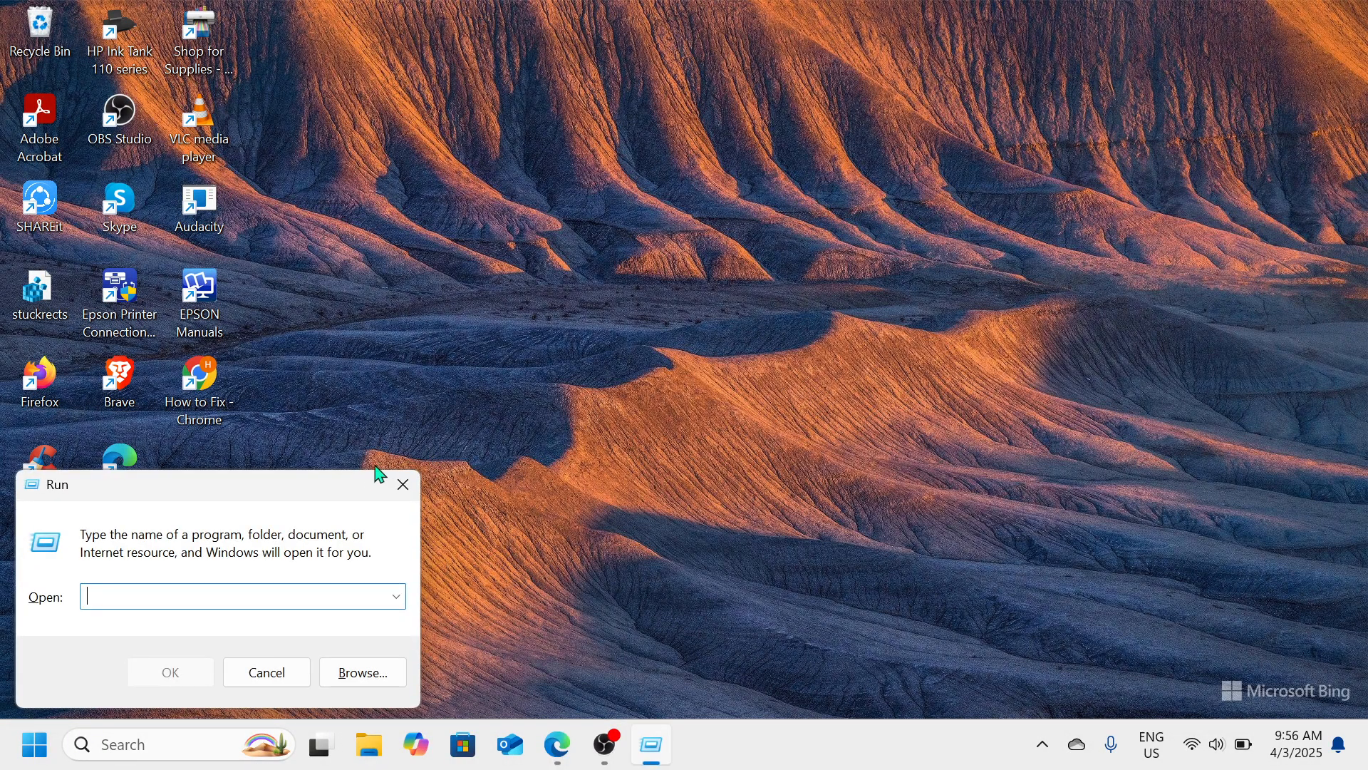
{"action": "left_click_drag", "start_coordinate": [354, 487], "coordinate": [772, 257]}
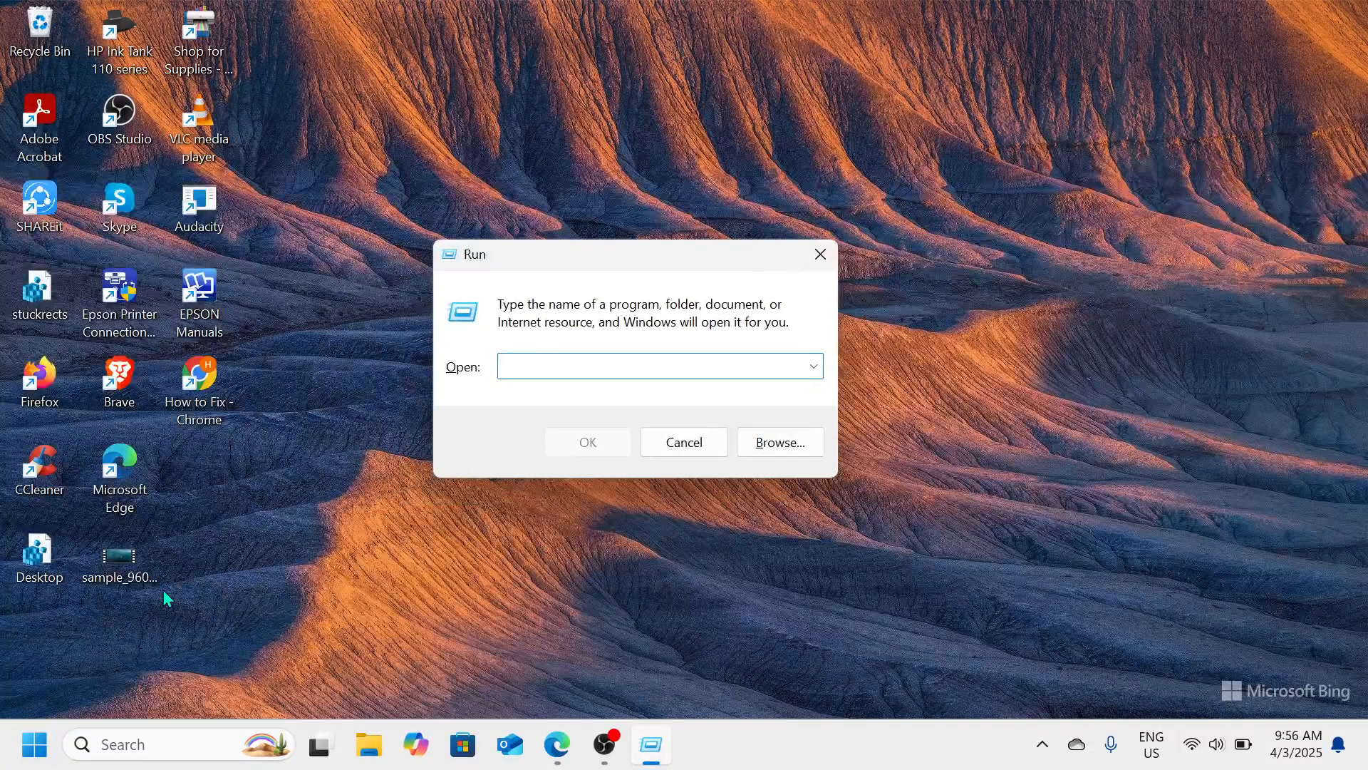
{"action": "right_click", "coordinate": [34, 745]}
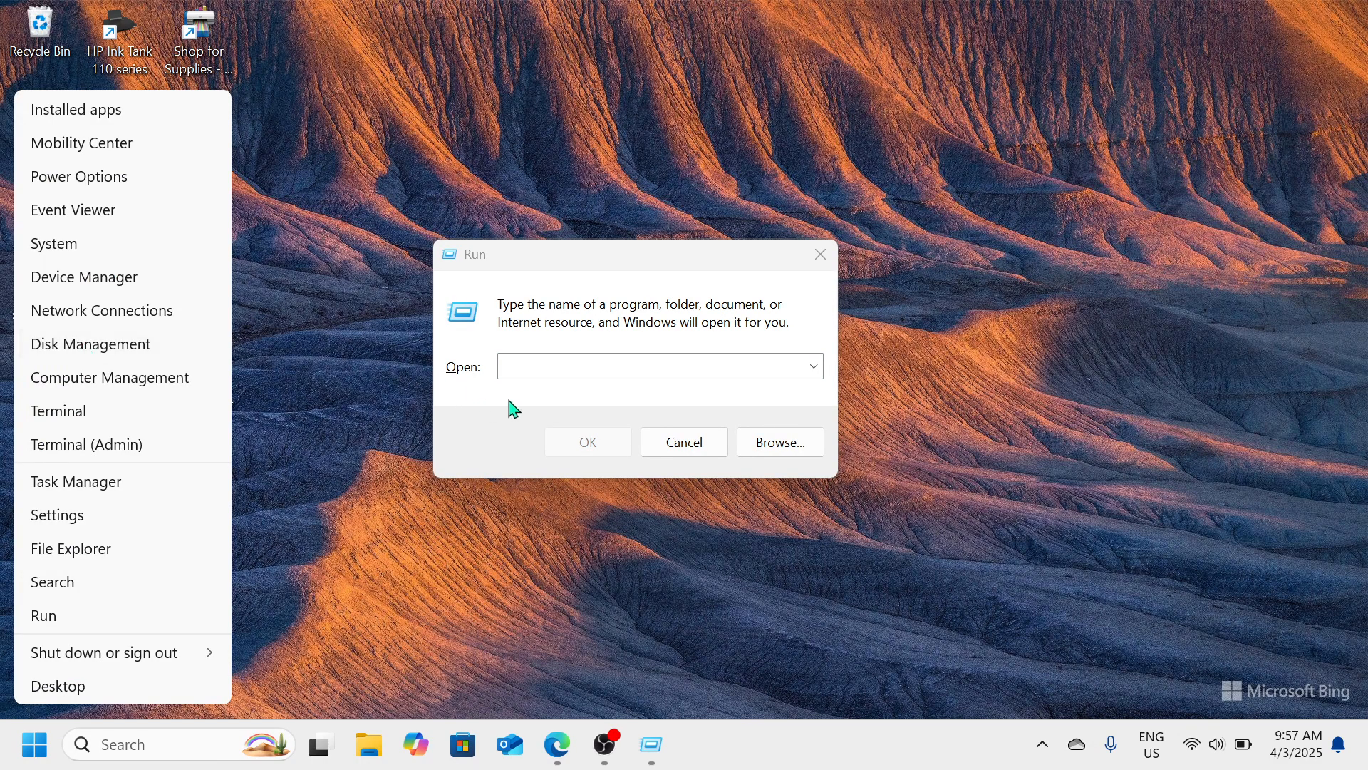
{"action": "left_click", "coordinate": [540, 368]}
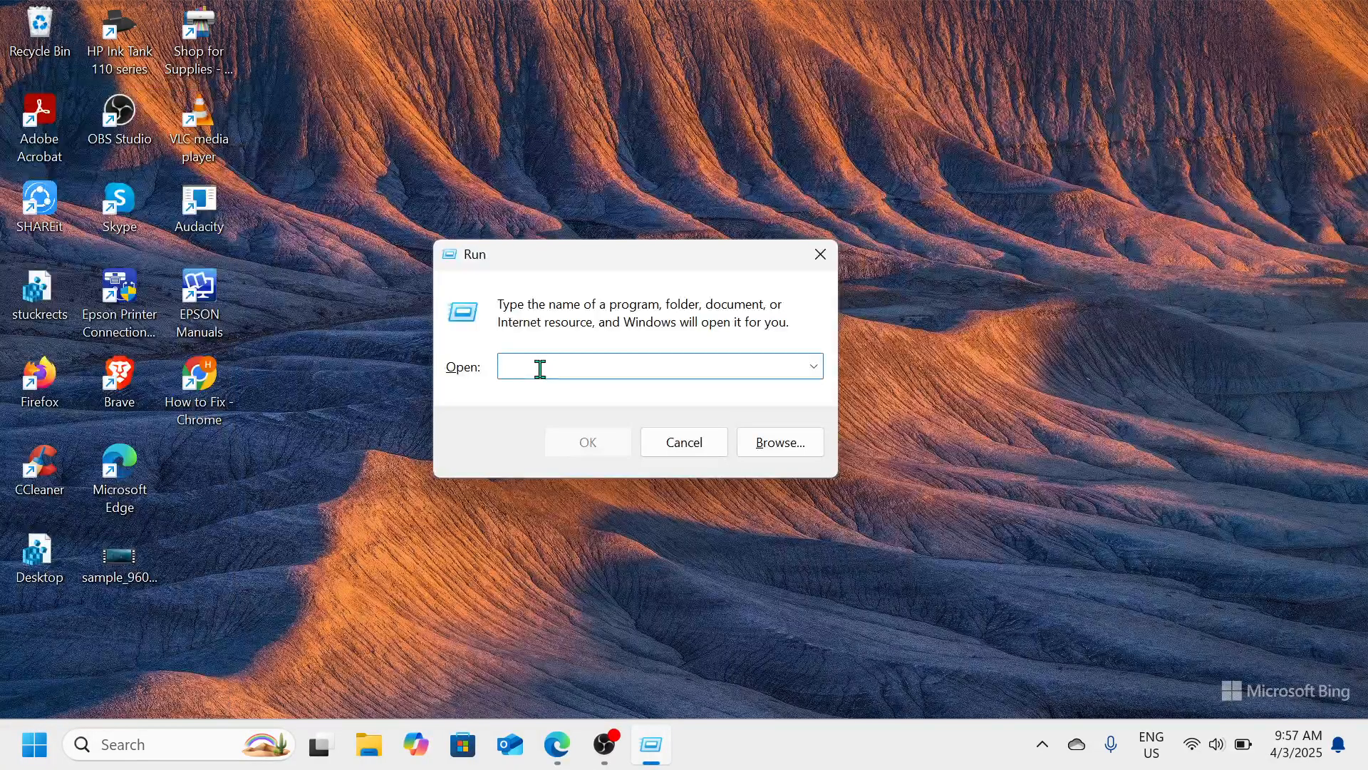
{"action": "type", "text": "diskmgmt"}
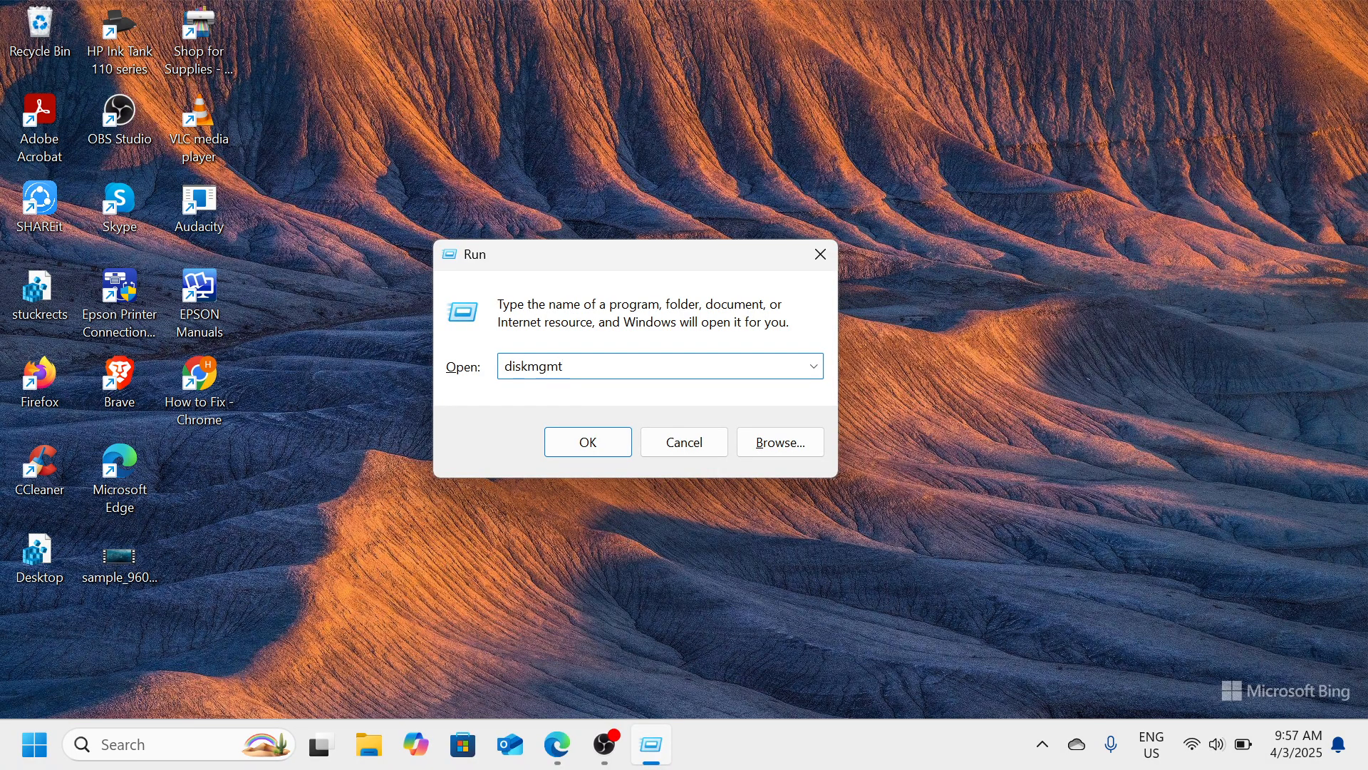
{"action": "type", "text": ".msc"}
{"action": "key", "text": "Return"}
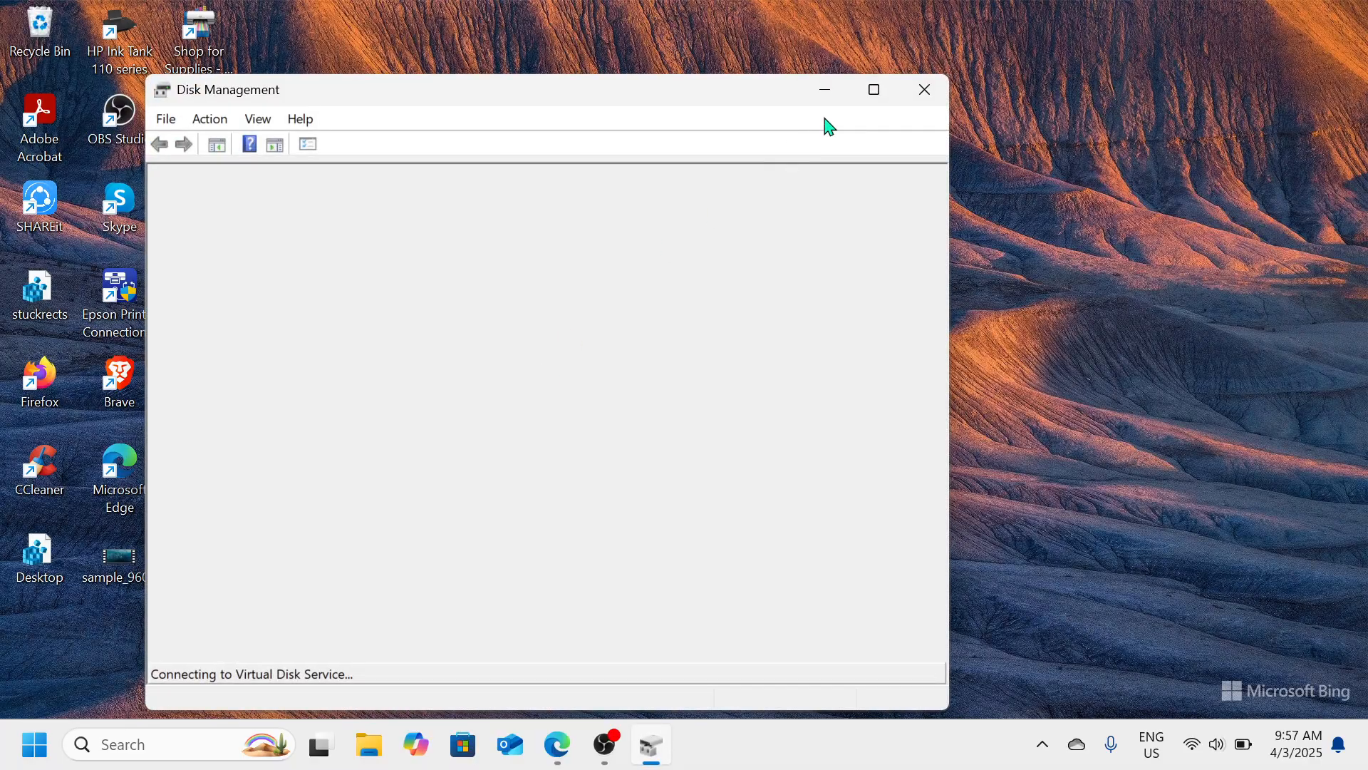
Maximize the Disk Management window and select the Local Disk (C:) partition on Disk 0
{"action": "left_click_drag", "start_coordinate": [747, 98], "coordinate": [752, 77]}
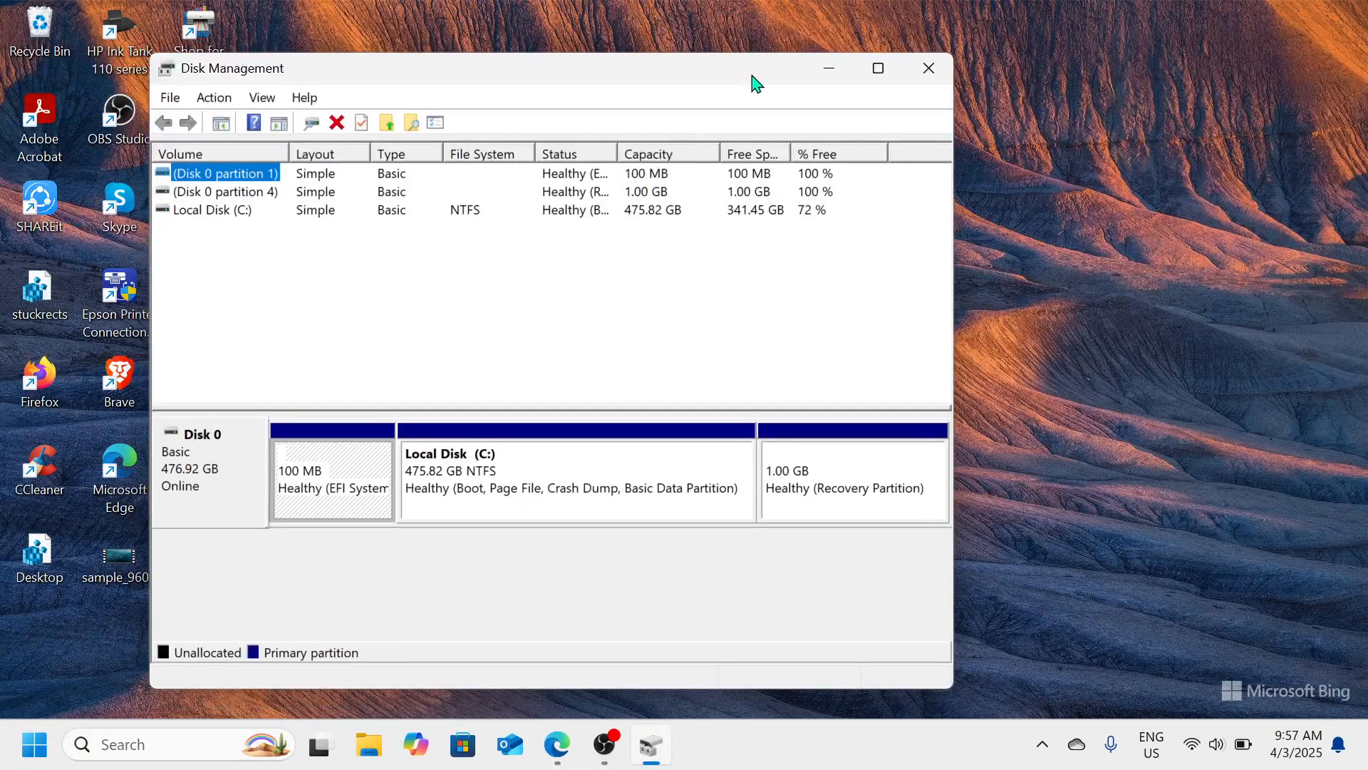
{"action": "left_click", "coordinate": [879, 68]}
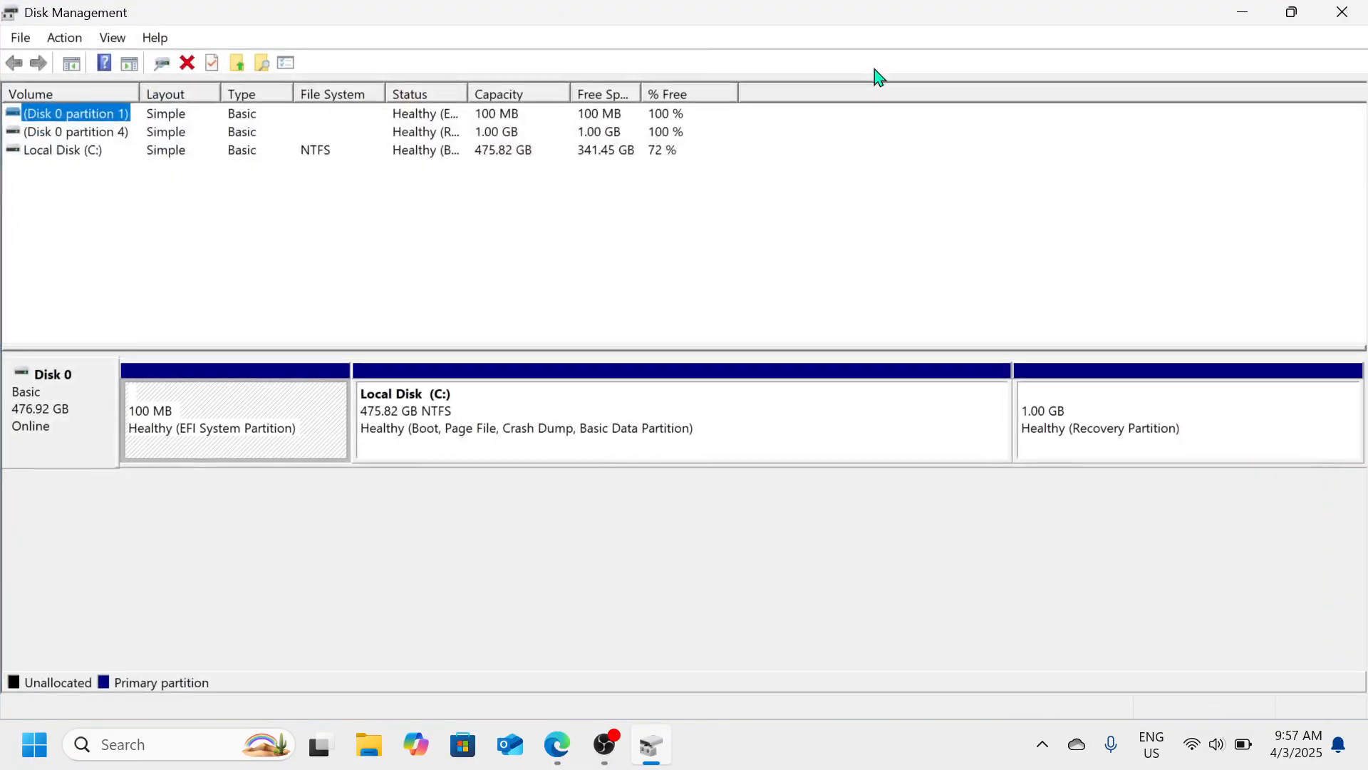
{"action": "left_click", "coordinate": [443, 407]}
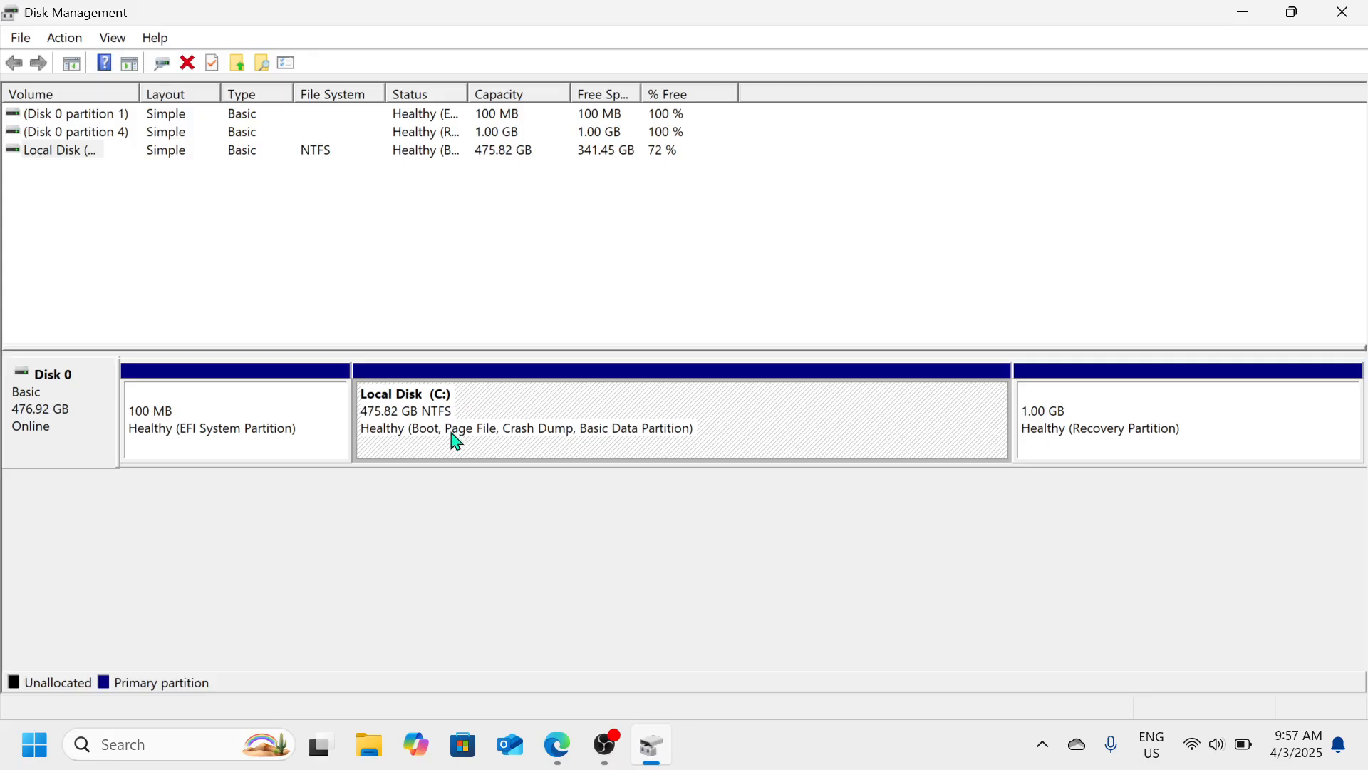
Shrink Local Disk (C:) by 10000 MB, freeing 9.77 GB of unallocated space
{"action": "right_click", "coordinate": [710, 420]}
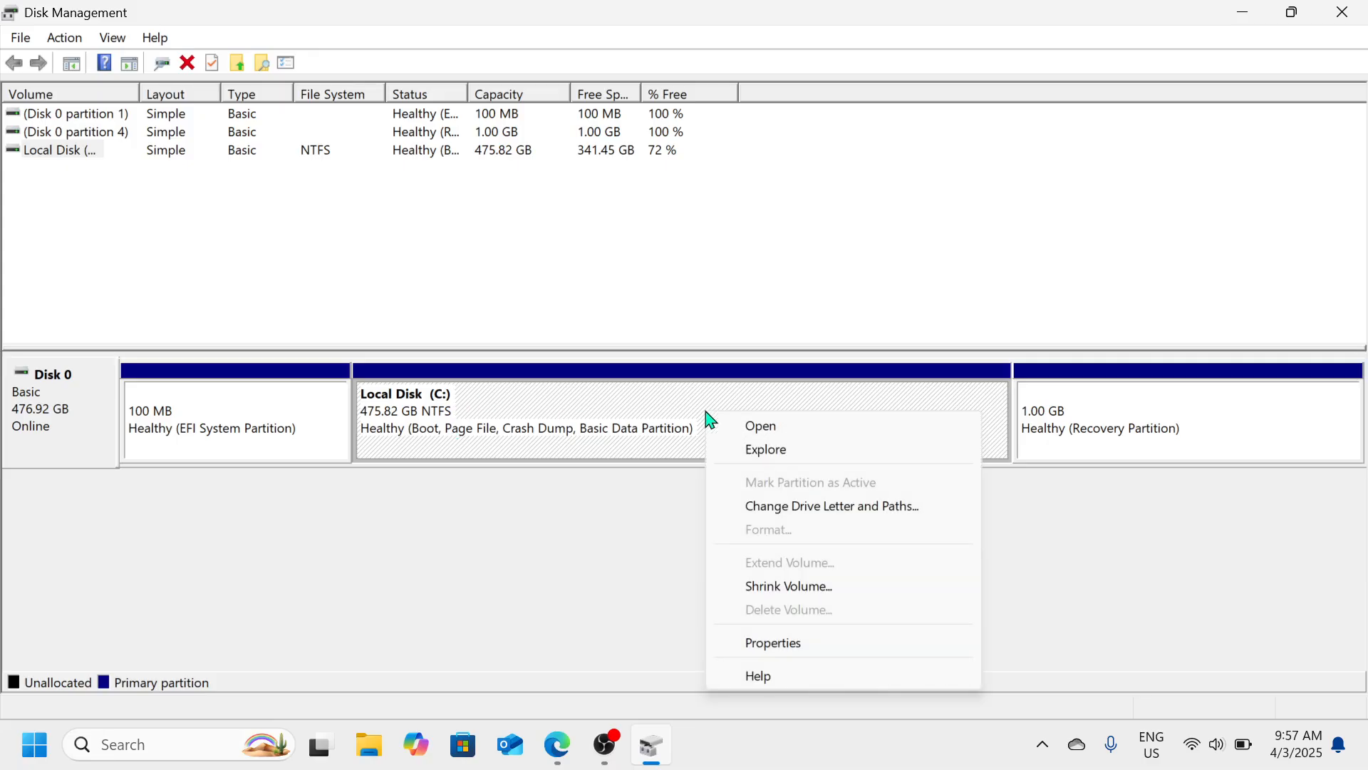
{"action": "left_click", "coordinate": [829, 587]}
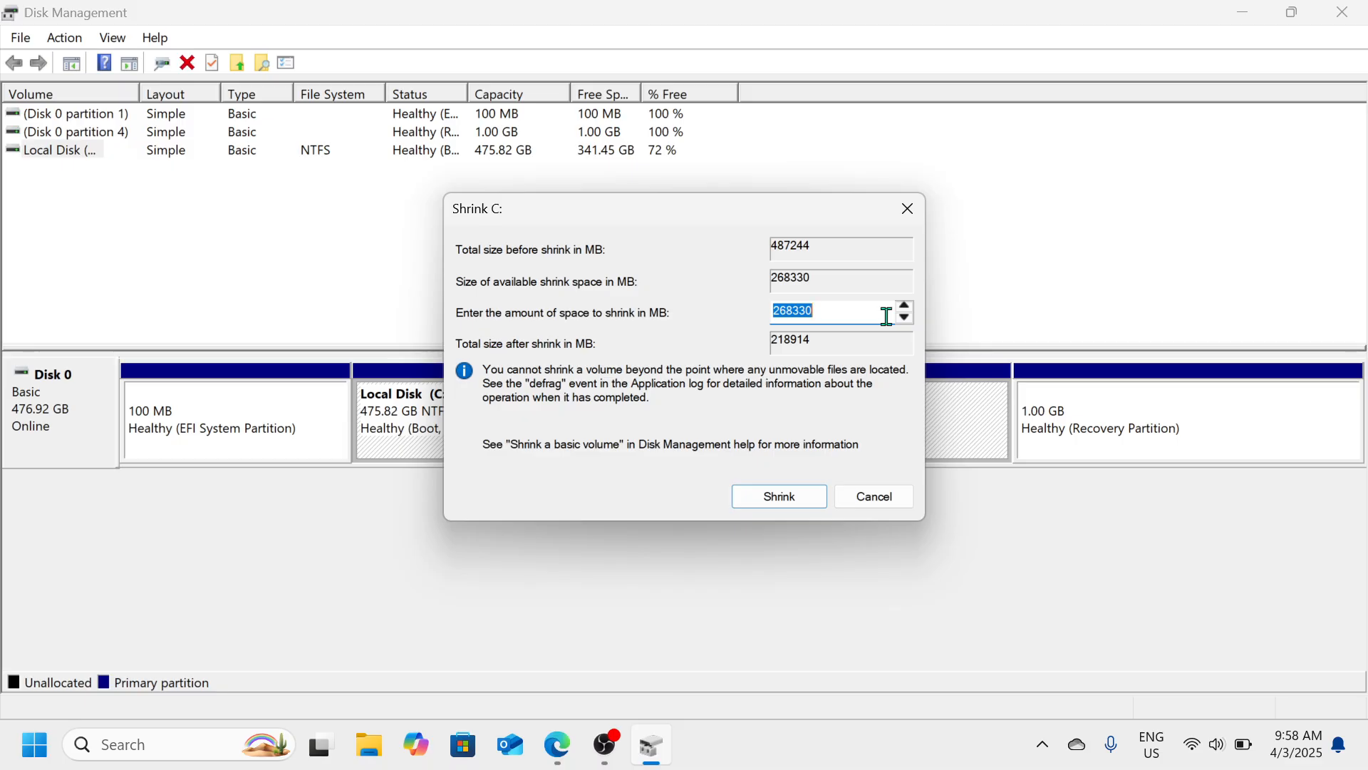
{"action": "type", "text": "1"}
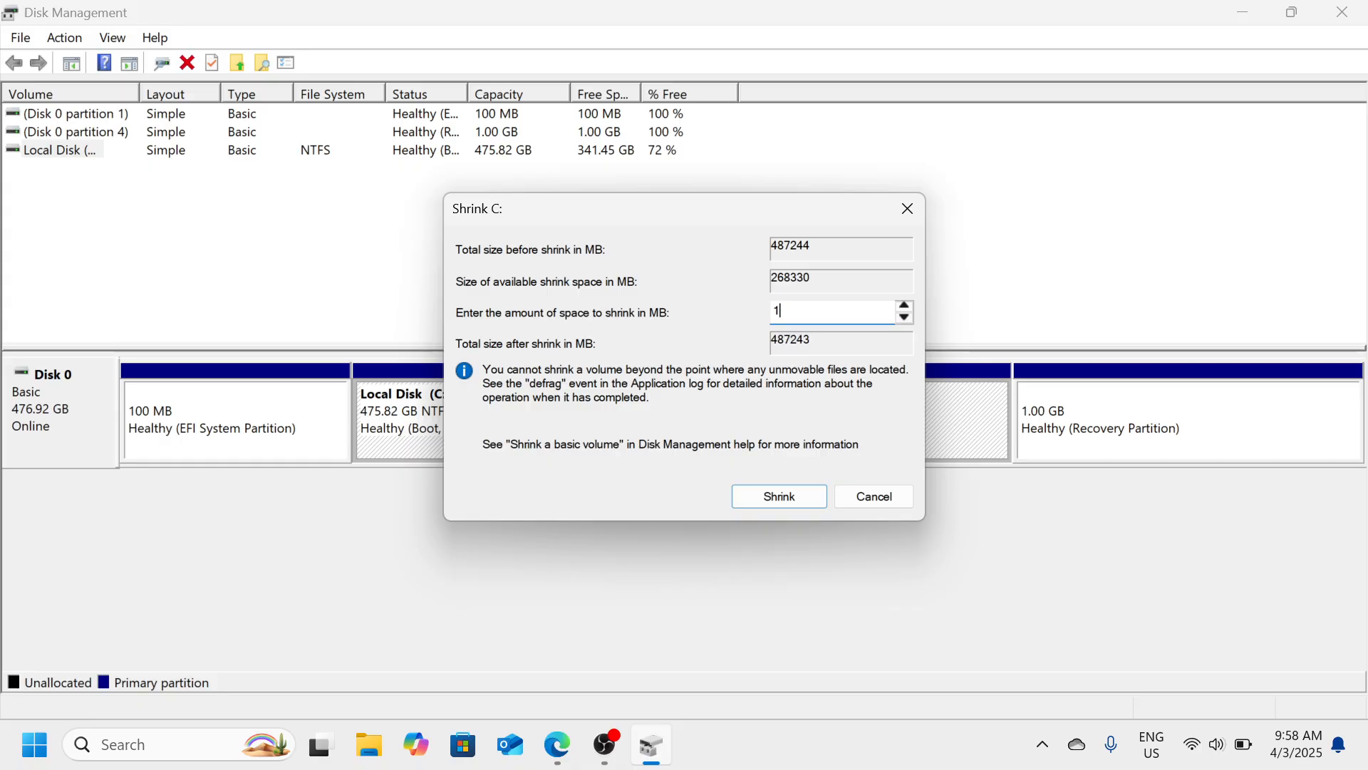
{"action": "type", "text": "0000"}
{"action": "left_click", "coordinate": [795, 505]}
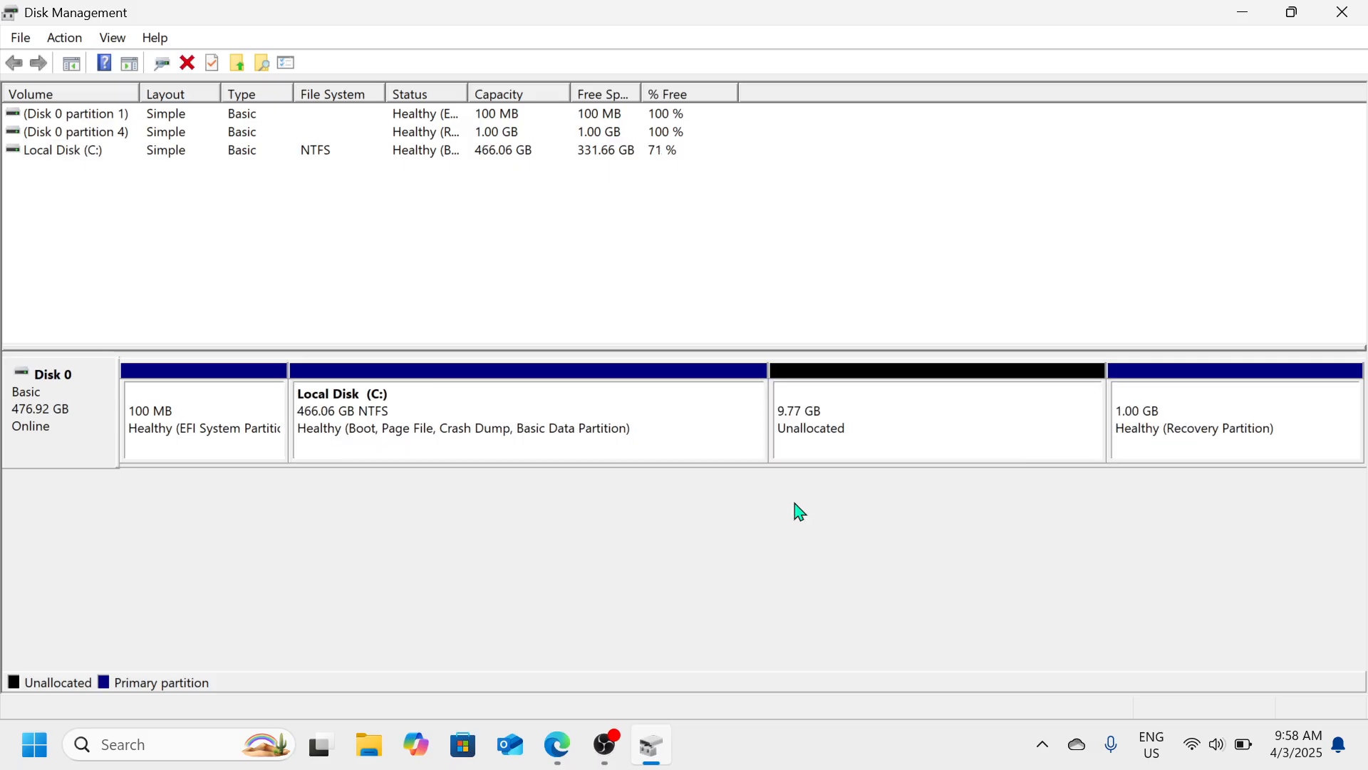
Start a New Simple Volume on the 9.77 GB unallocated space, keeping the full 10000 MB size
{"action": "left_click", "coordinate": [871, 428]}
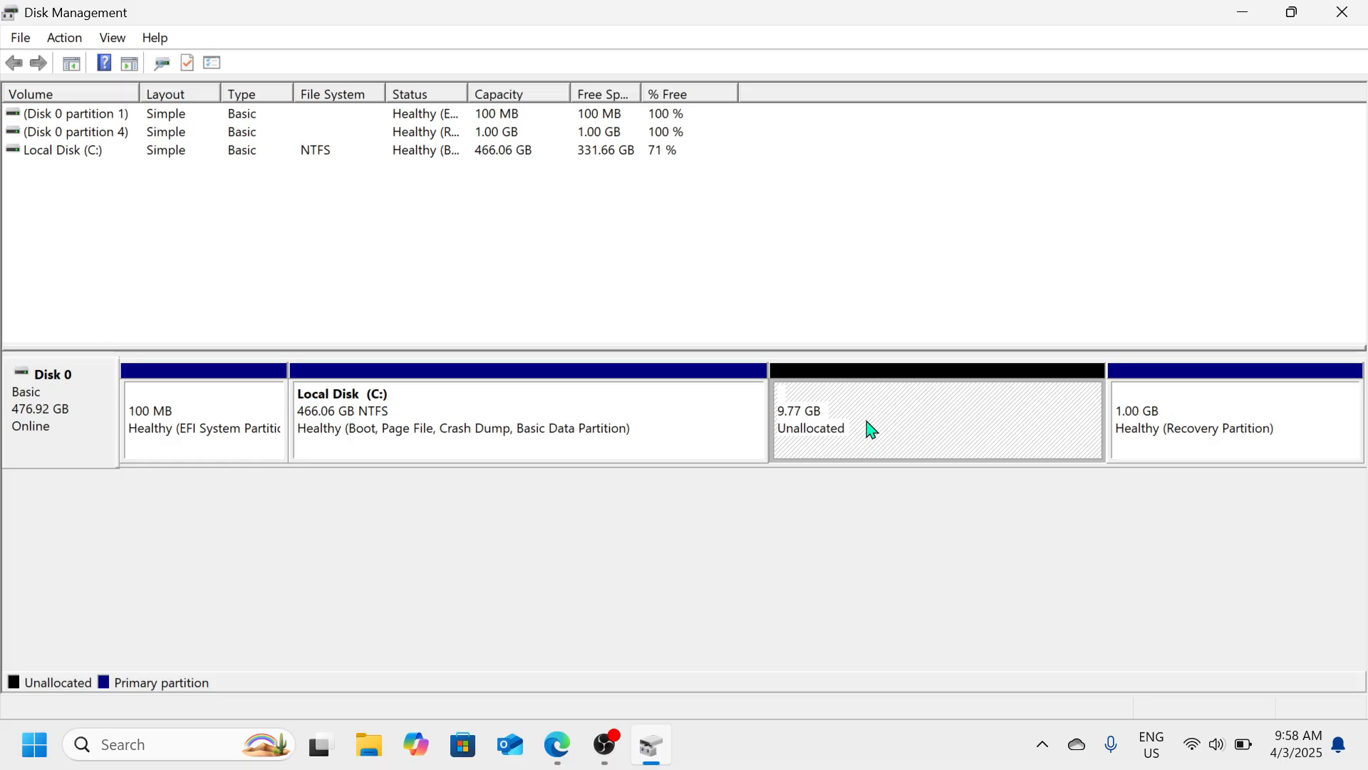
{"action": "right_click", "coordinate": [871, 429]}
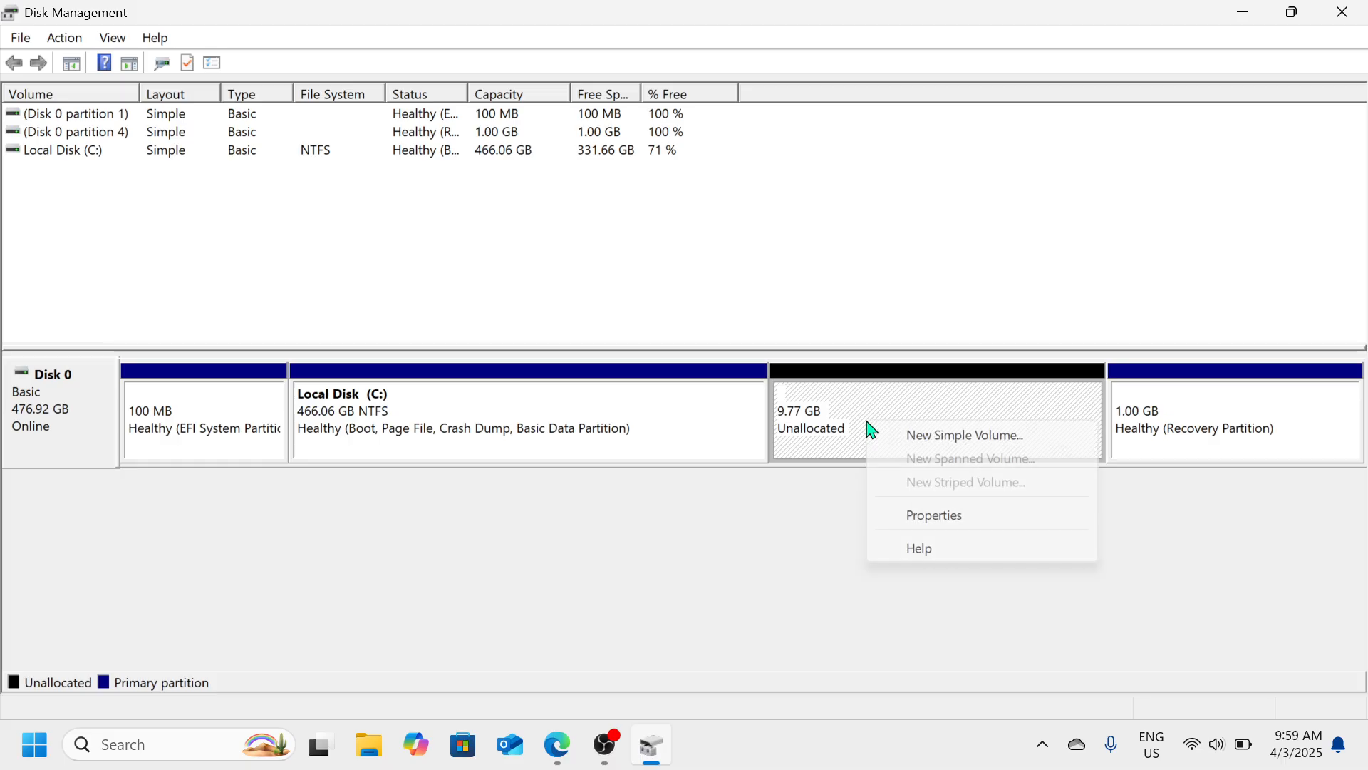
{"action": "left_click", "coordinate": [953, 436]}
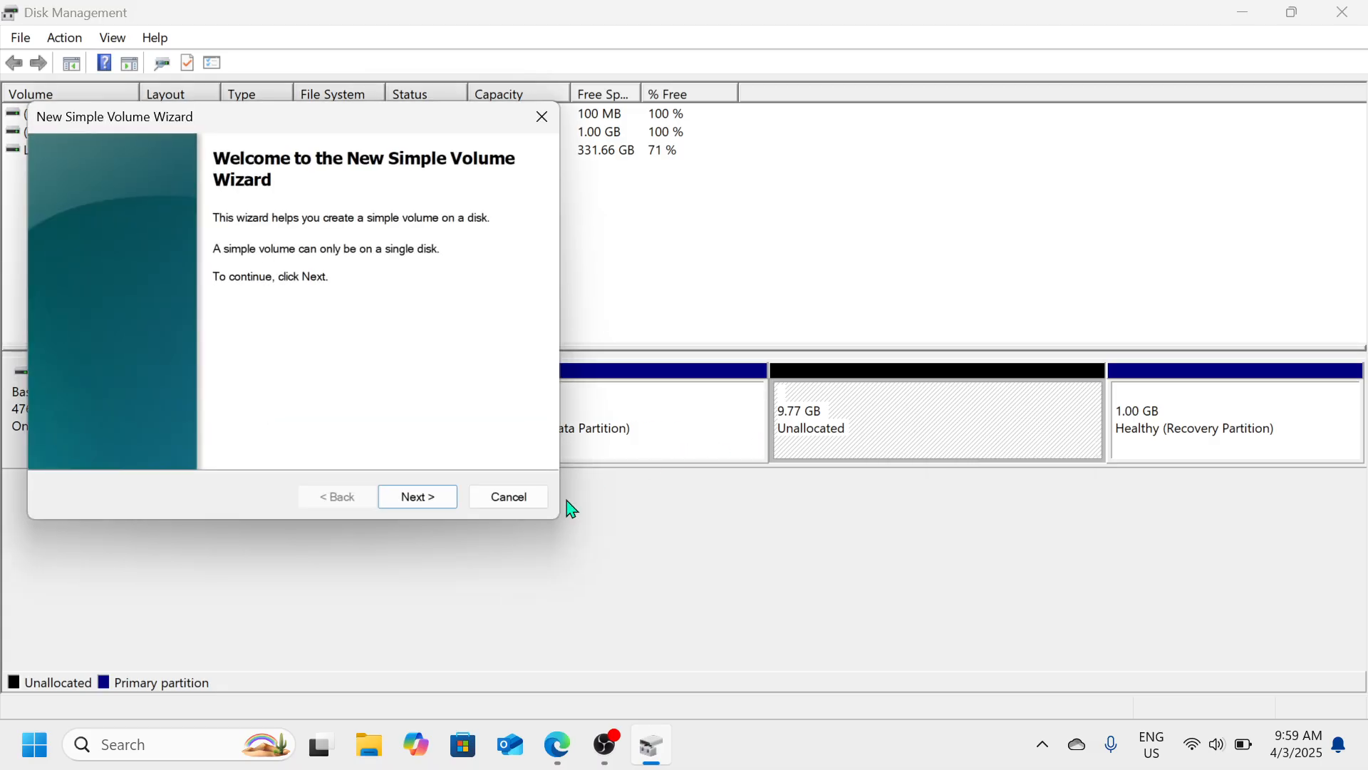
{"action": "left_click", "coordinate": [417, 497]}
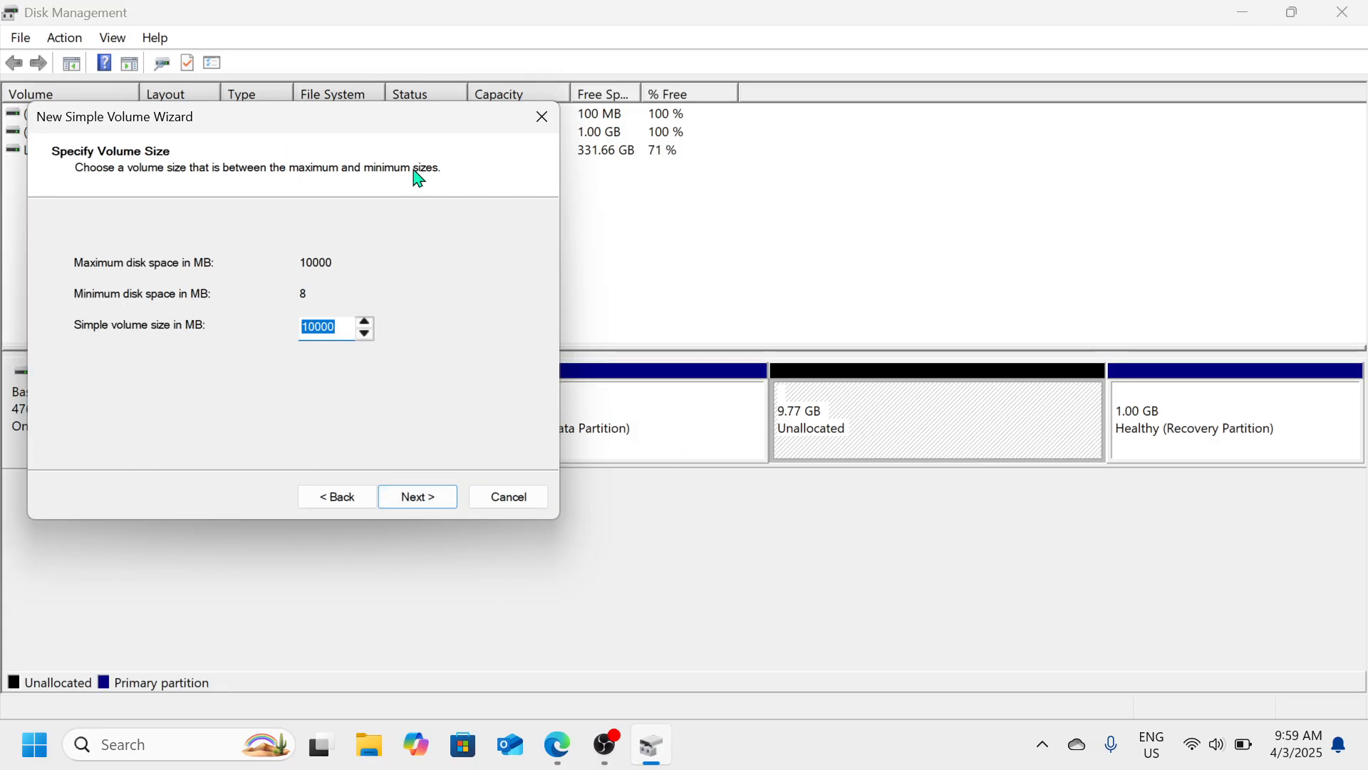
{"action": "left_click", "coordinate": [431, 506]}
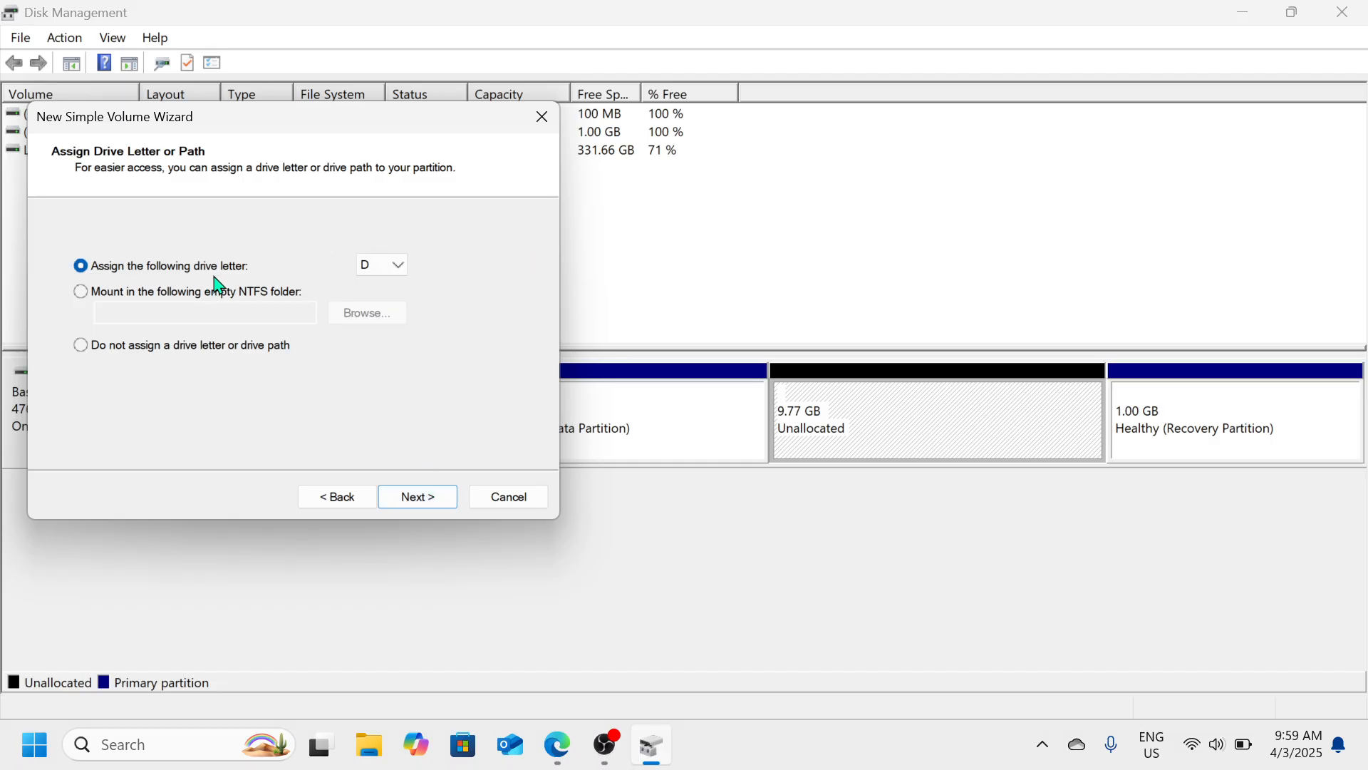
Assign drive letter D, format the volume as NTFS, and finish the wizard
{"action": "left_click", "coordinate": [396, 273]}
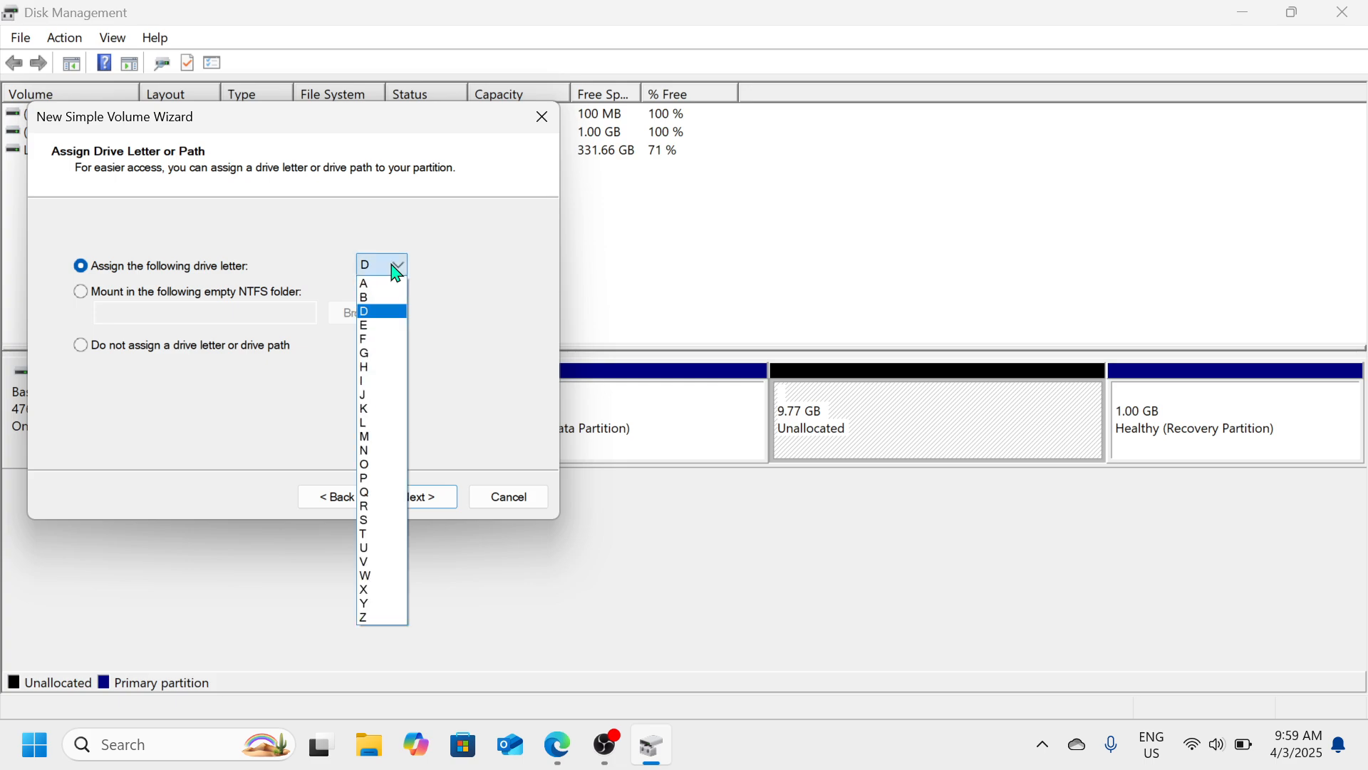
{"action": "left_click", "coordinate": [386, 315]}
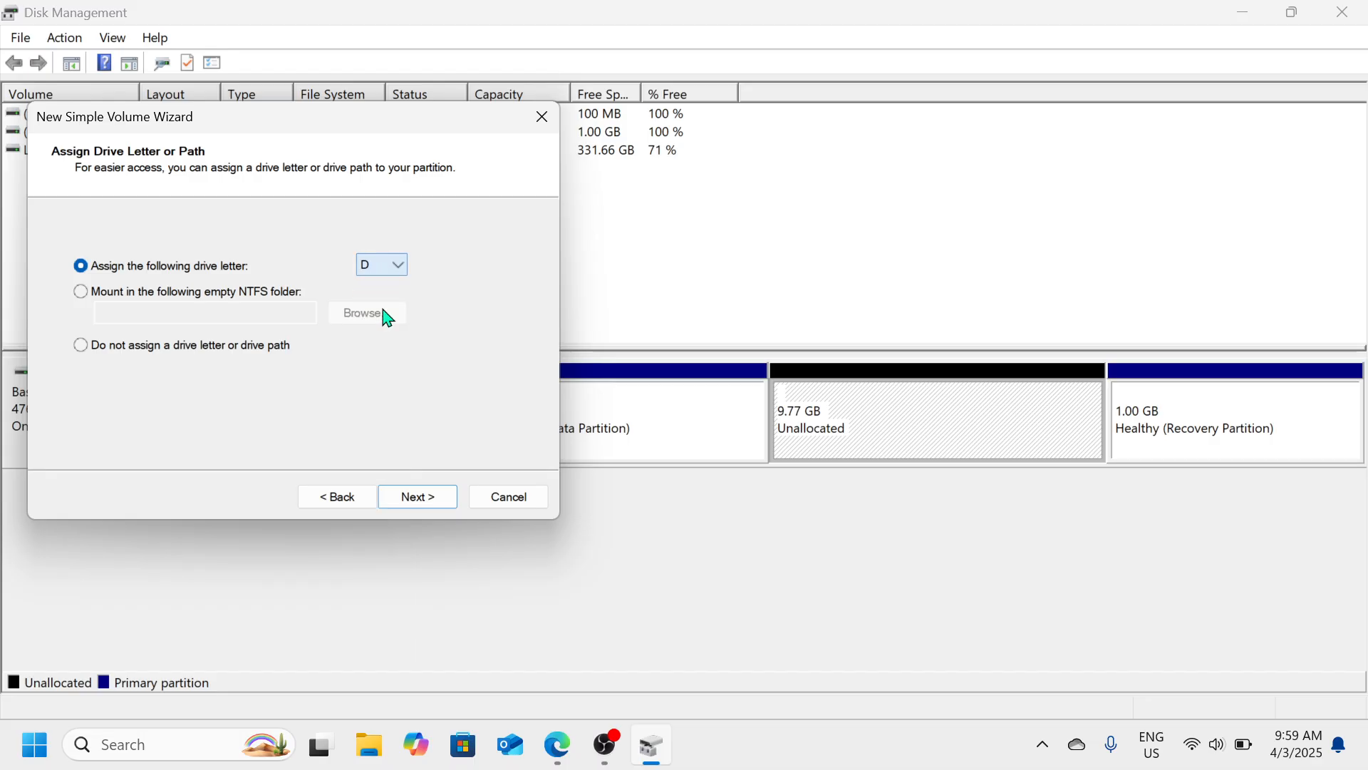
{"action": "left_click", "coordinate": [412, 504]}
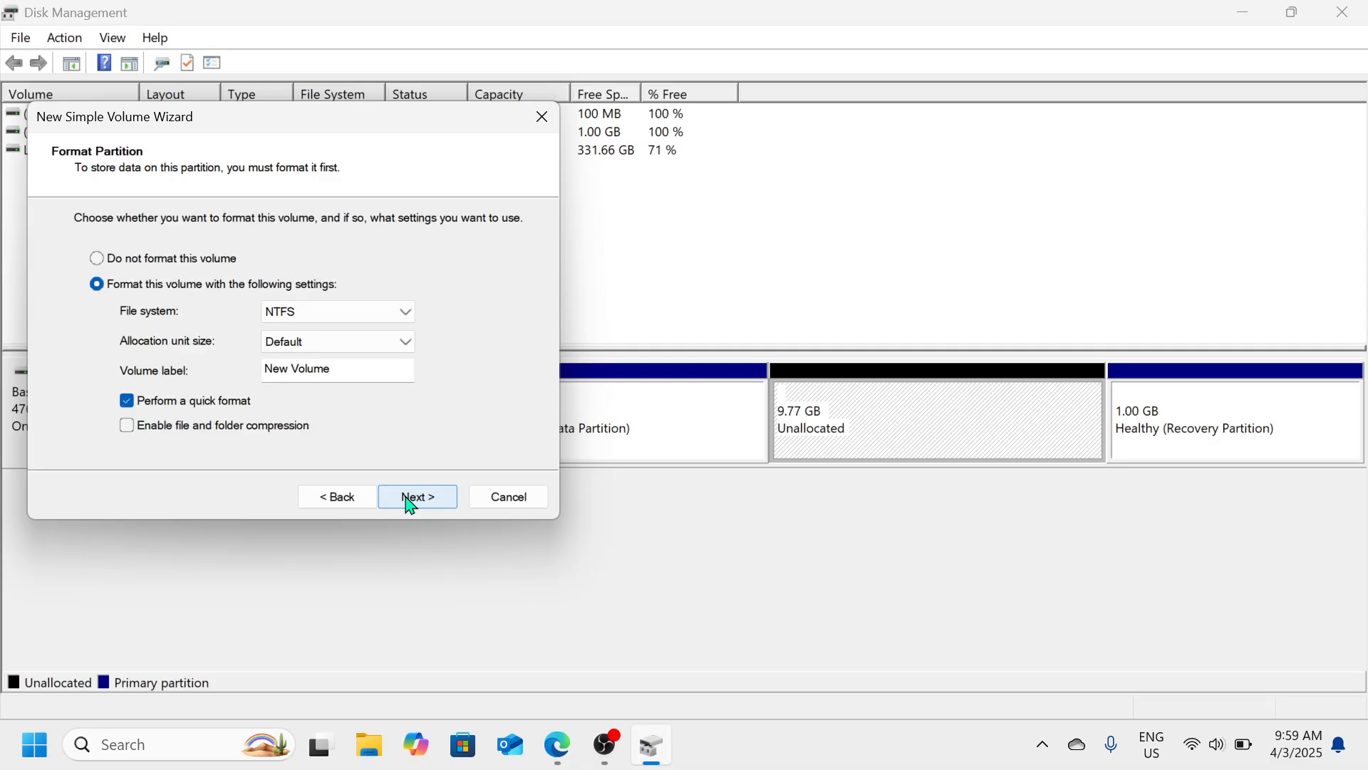
{"action": "left_click", "coordinate": [406, 313]}
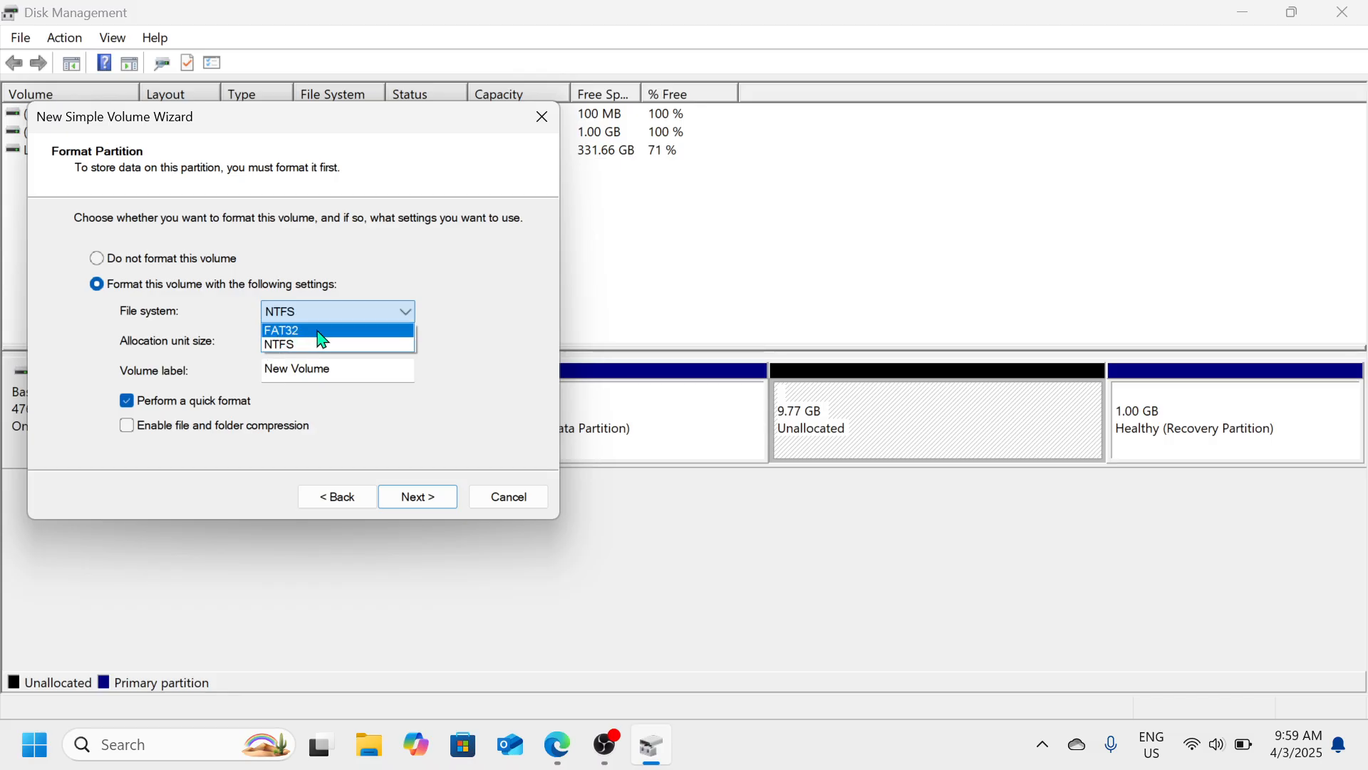
{"action": "left_click", "coordinate": [451, 312]}
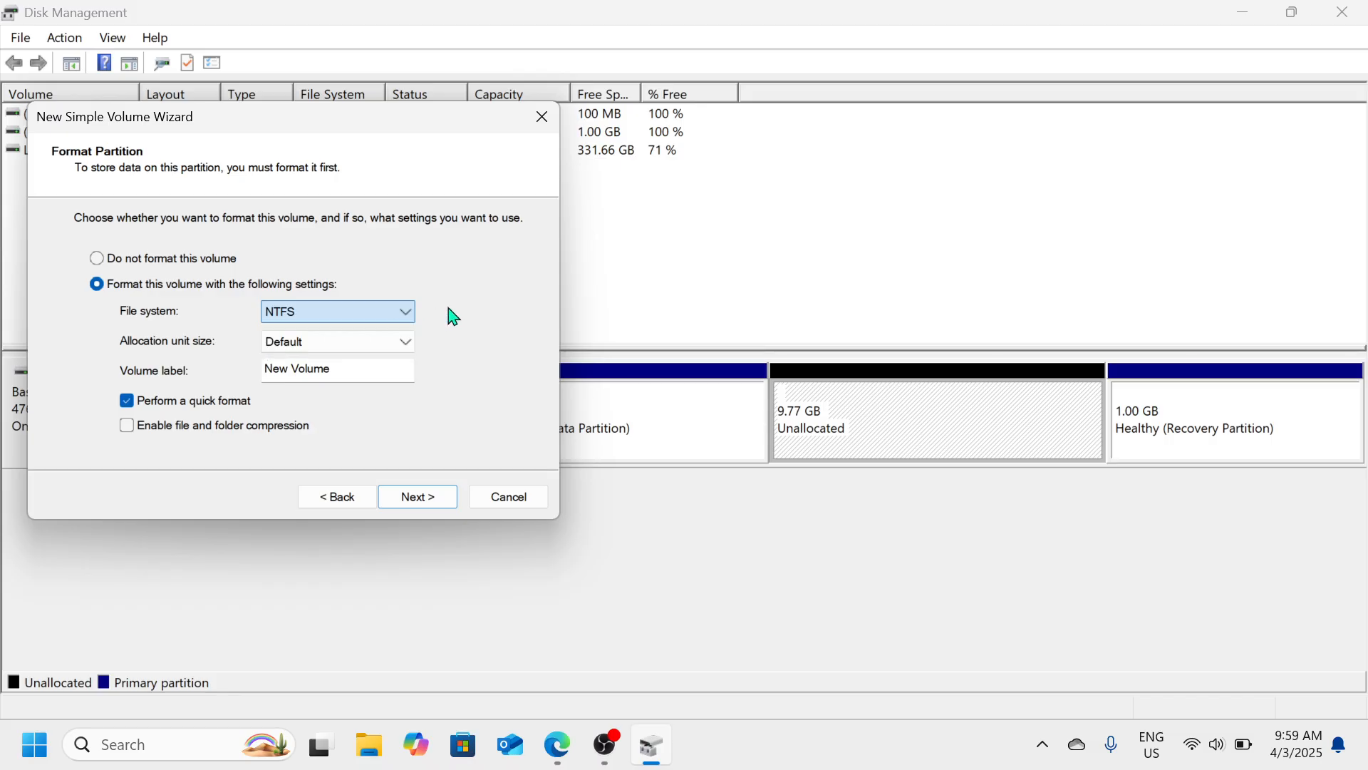
{"action": "left_click", "coordinate": [411, 318]}
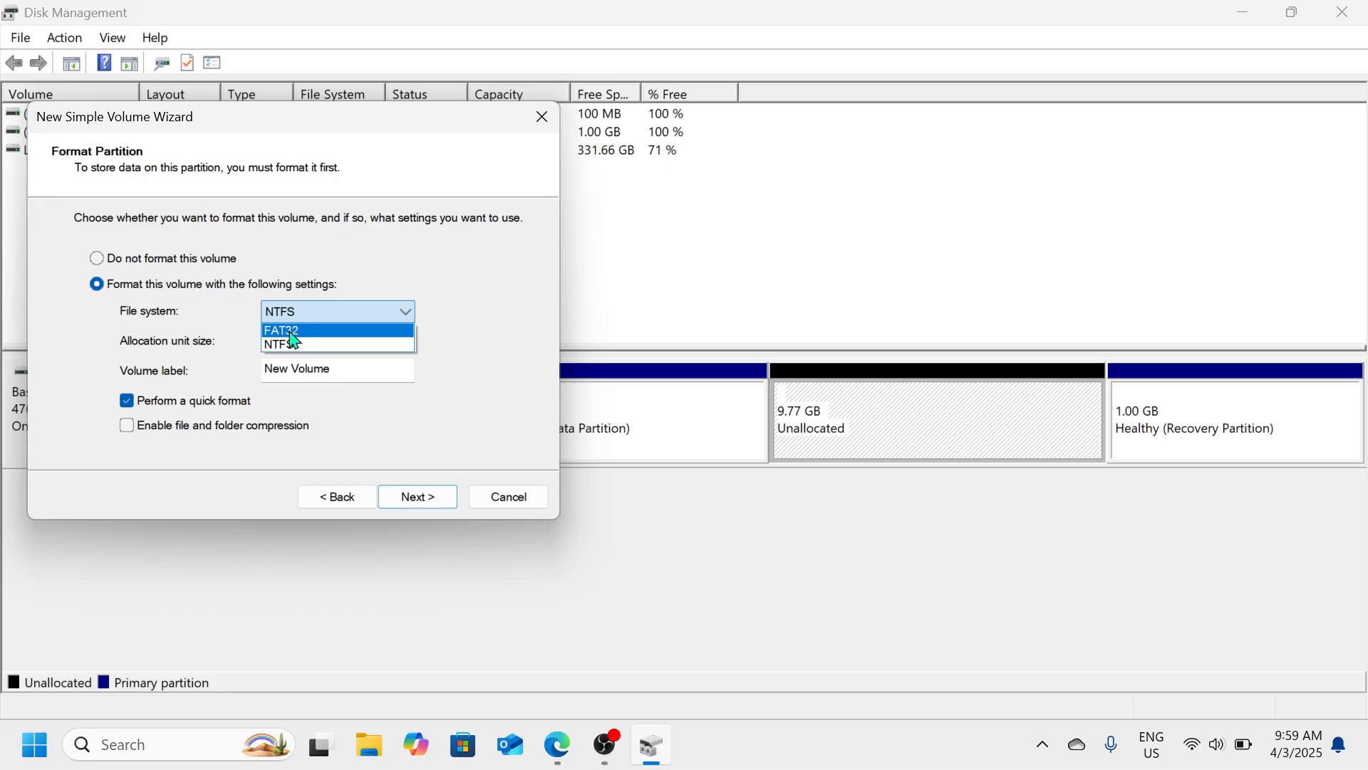
{"action": "left_click", "coordinate": [447, 303]}
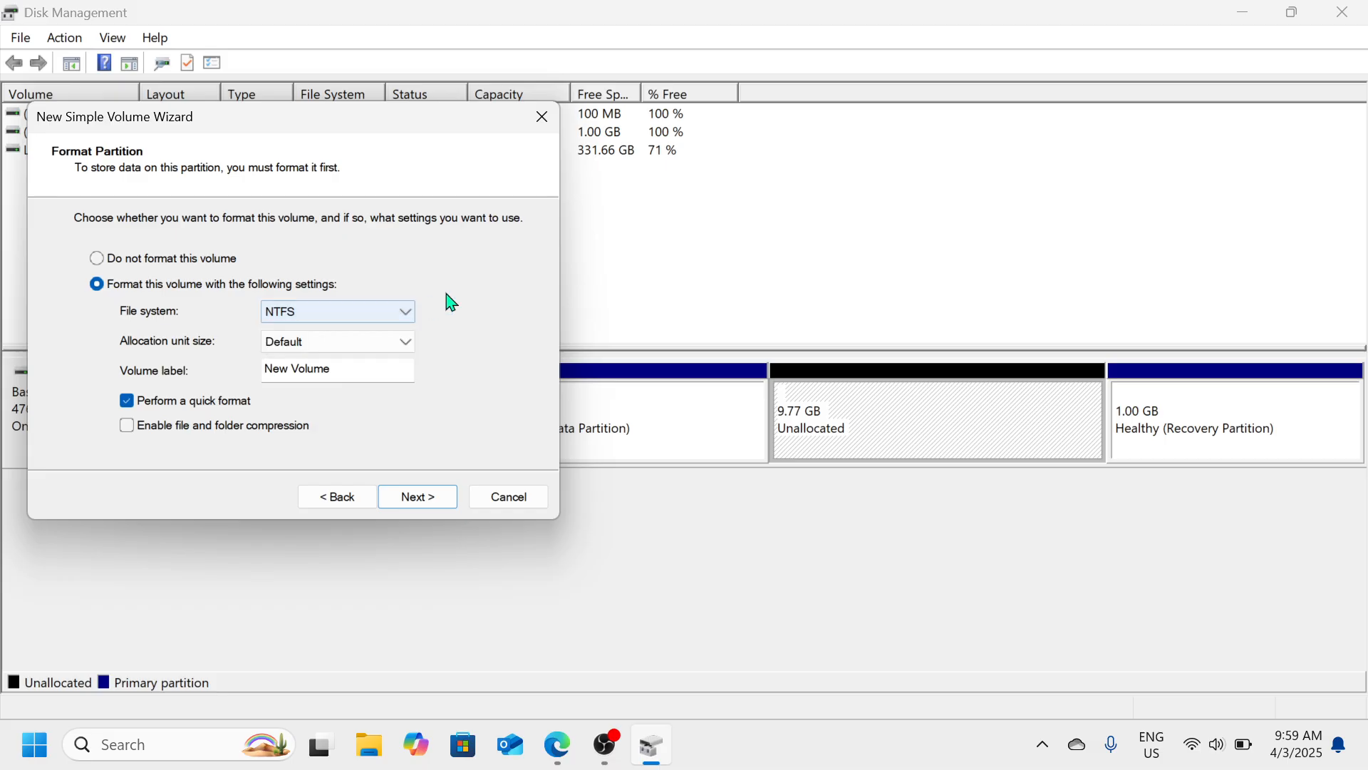
{"action": "left_click", "coordinate": [408, 313]}
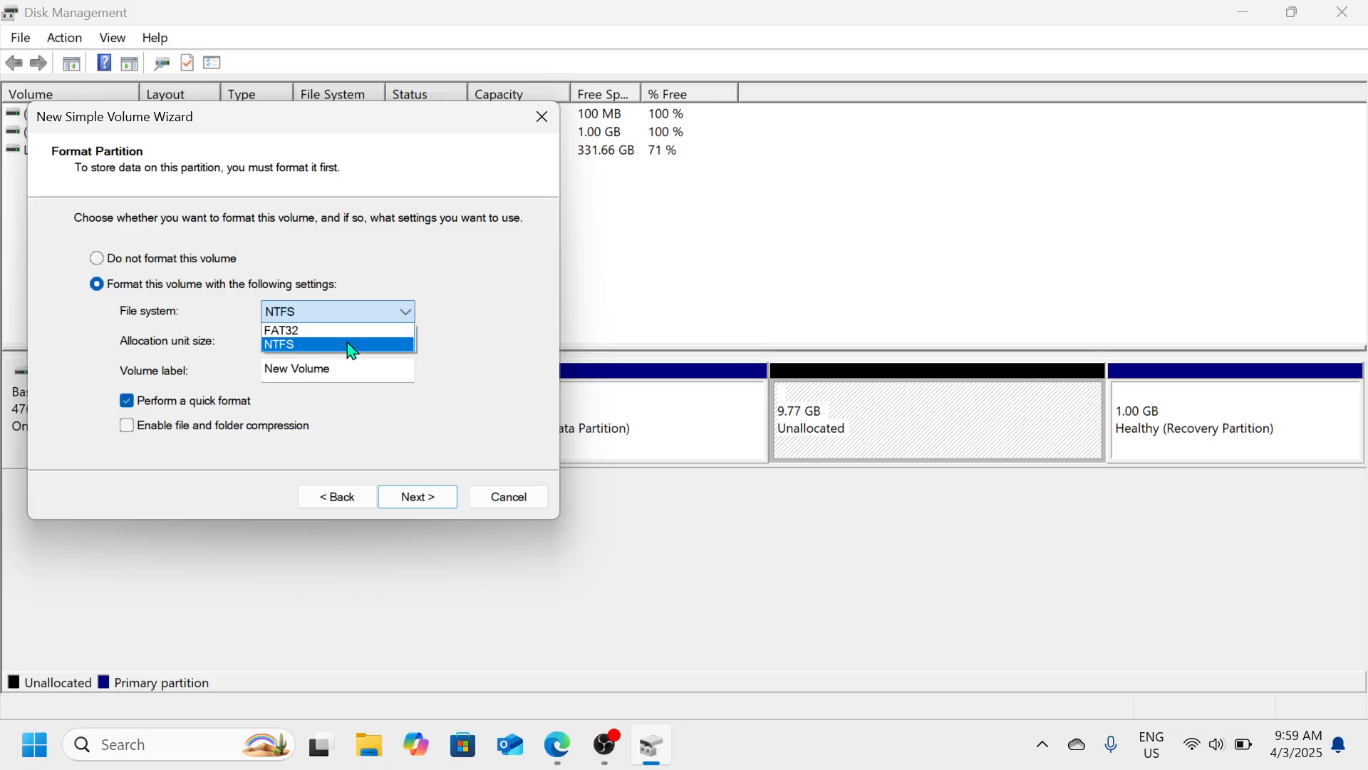
{"action": "left_click", "coordinate": [352, 349]}
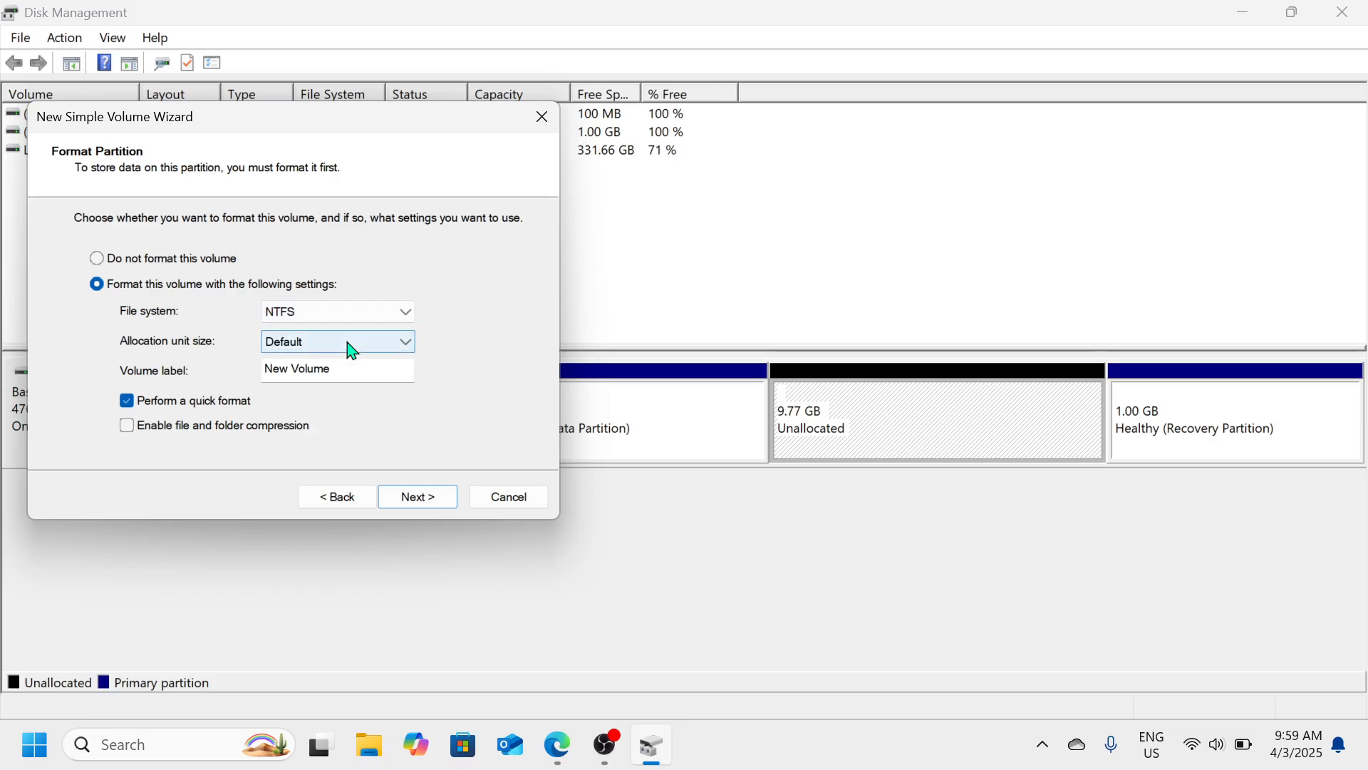
{"action": "left_click", "coordinate": [431, 502]}
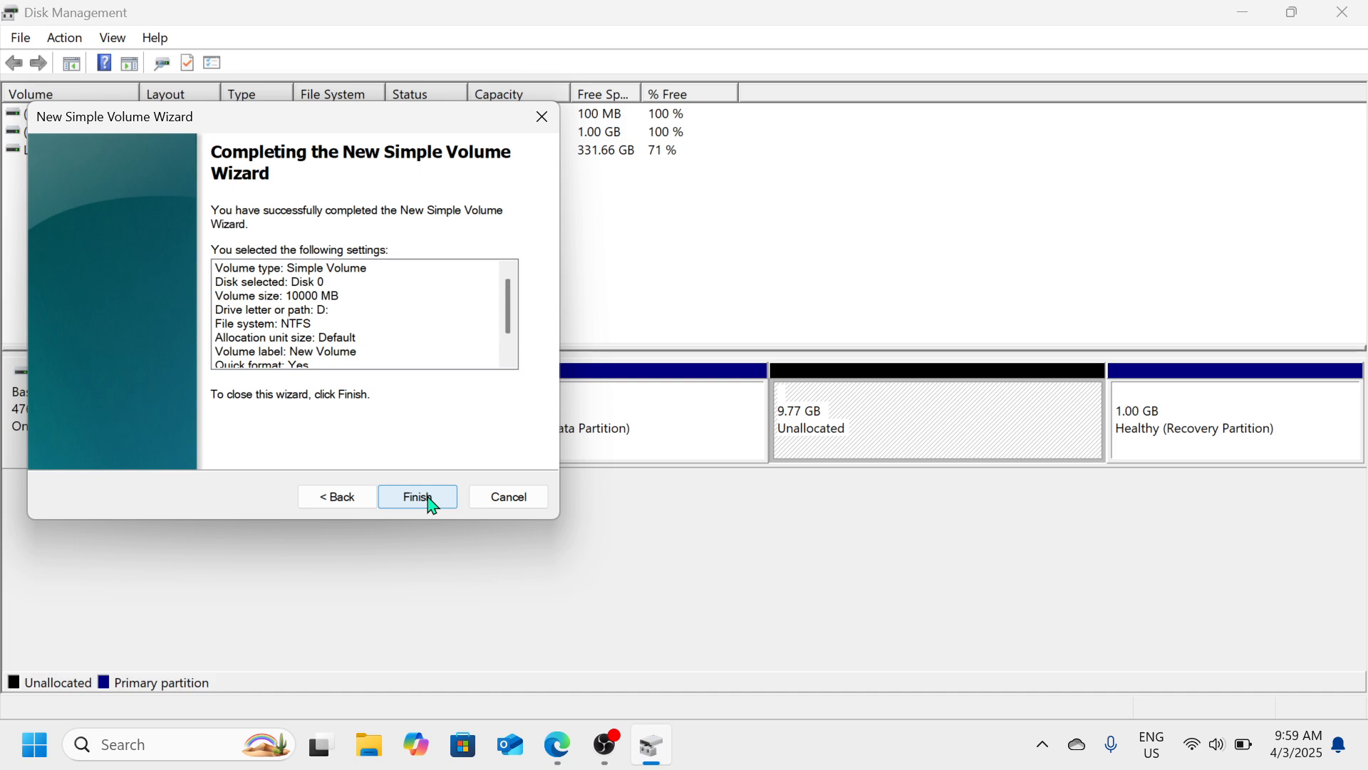
{"action": "left_click", "coordinate": [429, 498]}
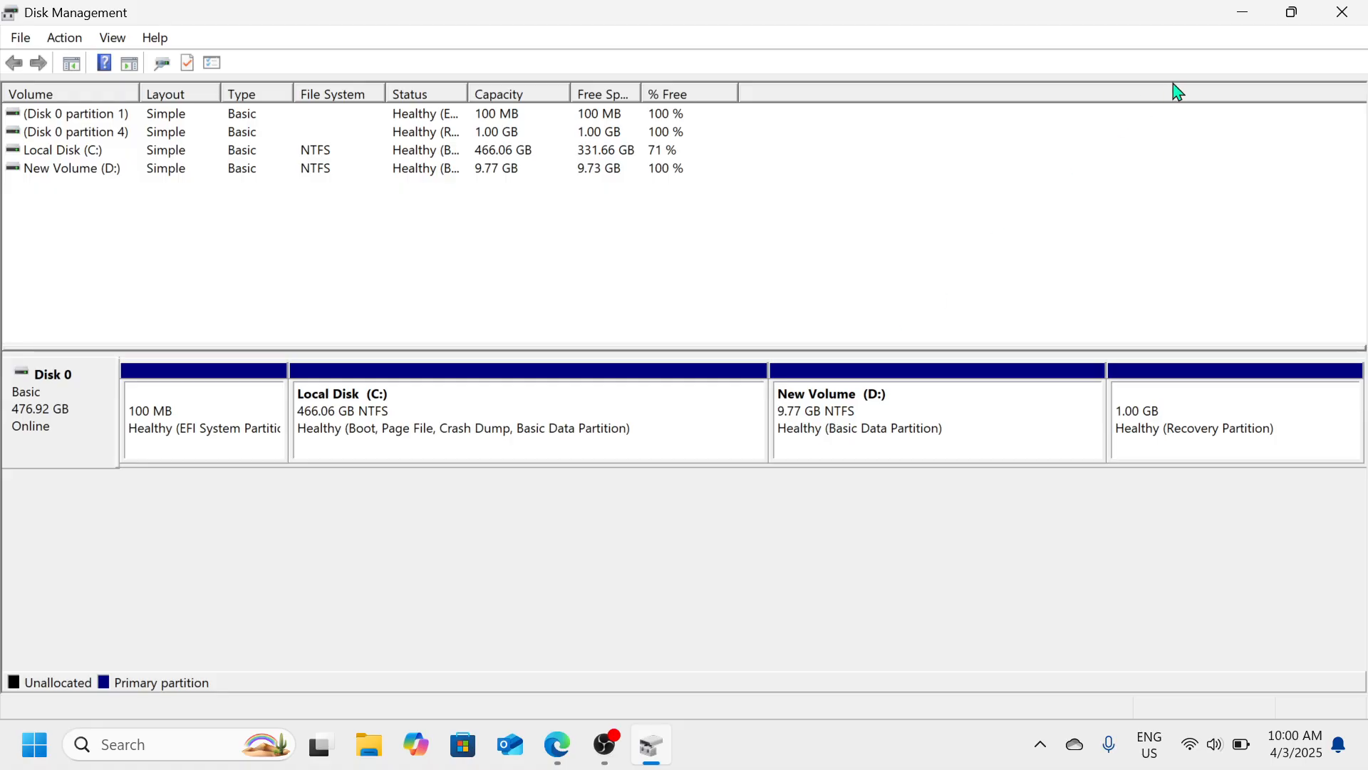
Show This PC in File Explorer, listing New Volume (D:) with 9.72 GB free beside C:
{"action": "left_click", "coordinate": [1249, 15]}
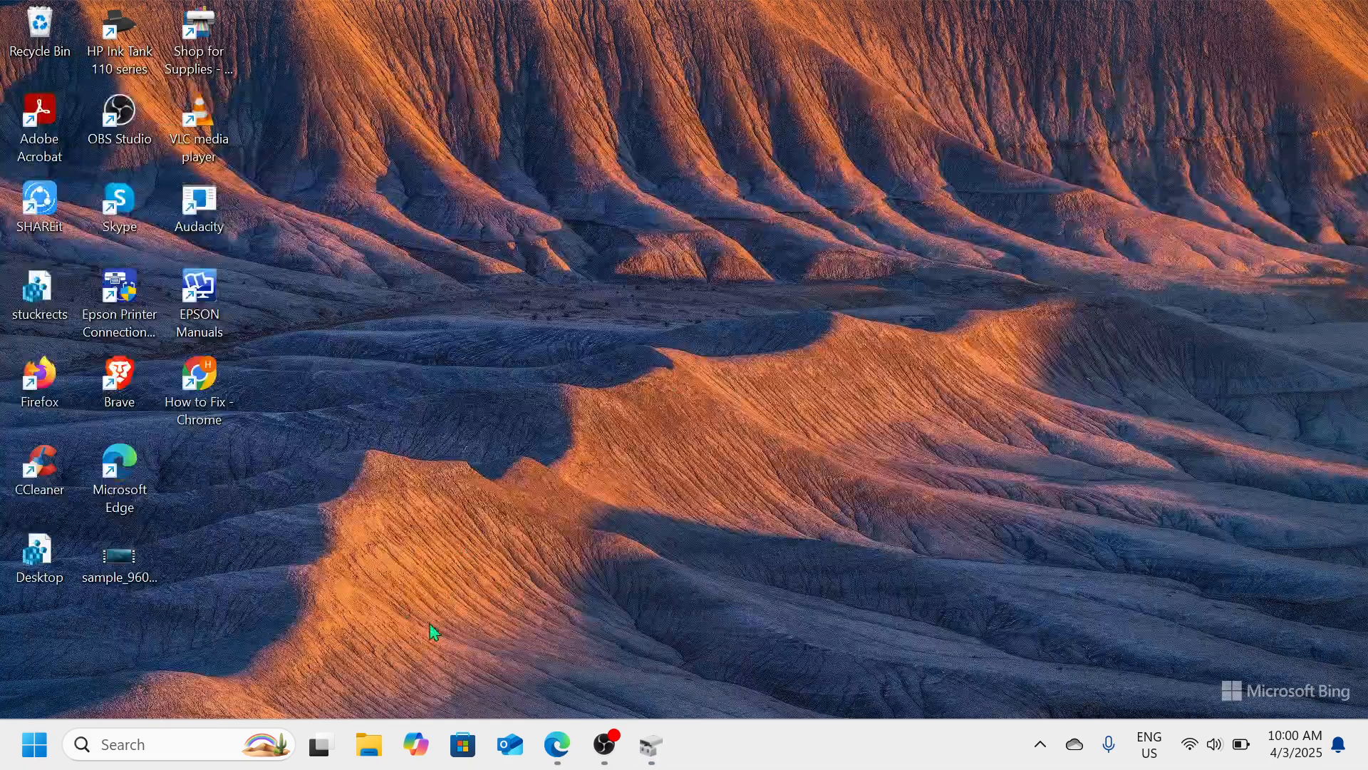
{"action": "left_click", "coordinate": [378, 752]}
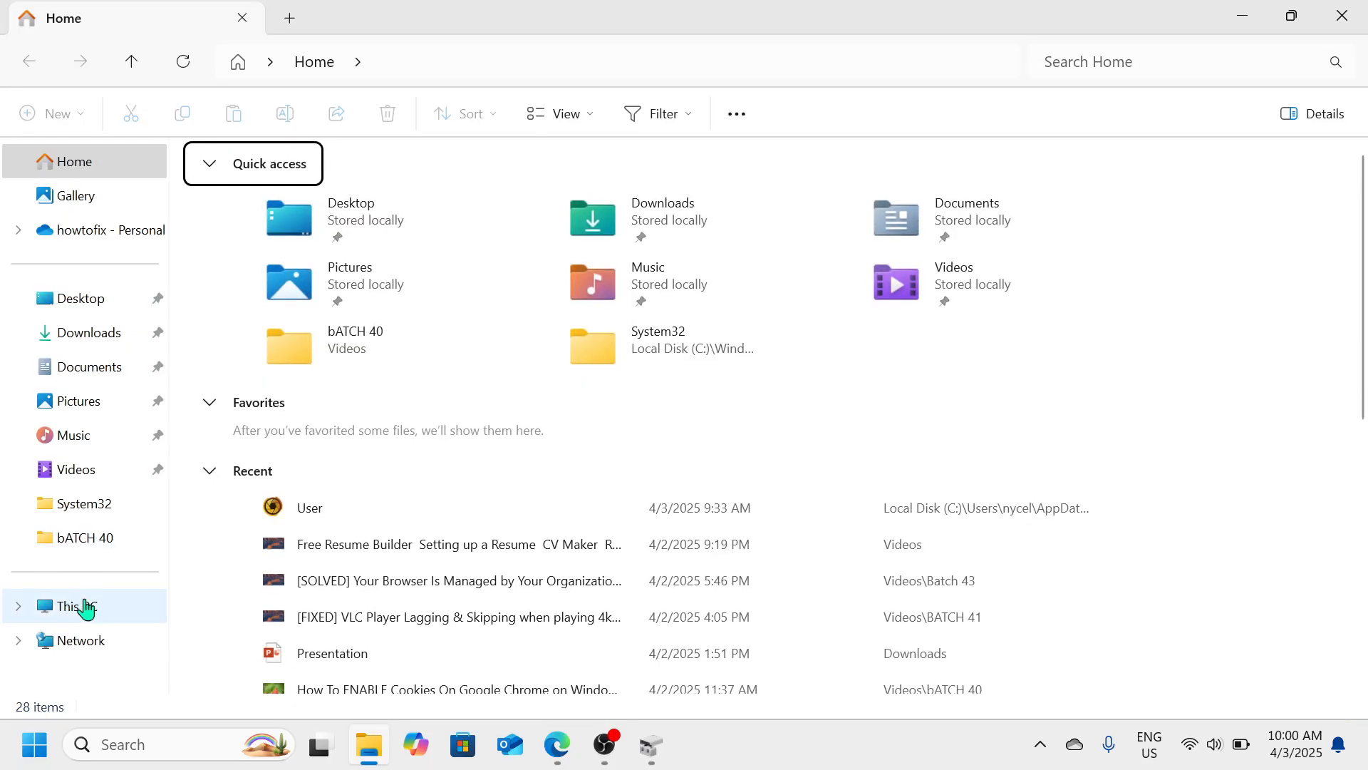
{"action": "left_click", "coordinate": [85, 608]}
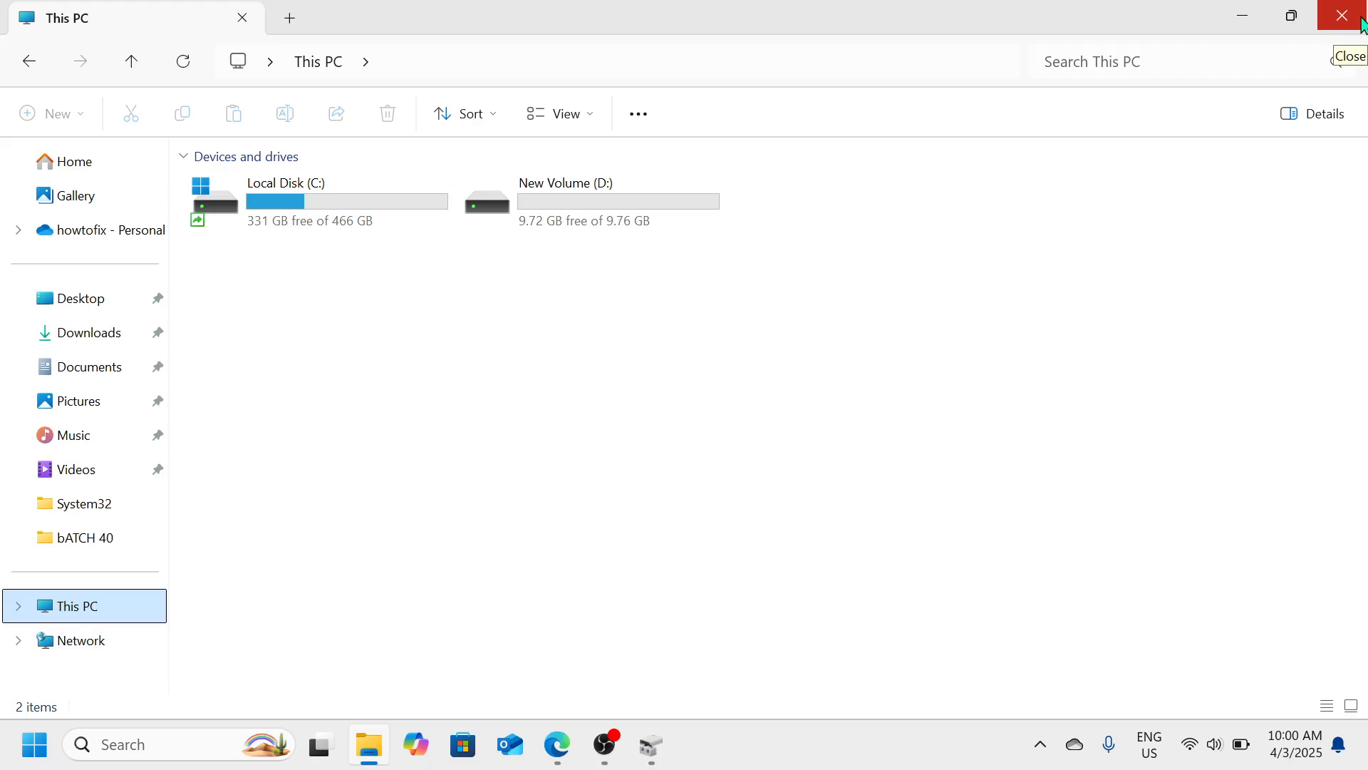
{"action": "left_click", "coordinate": [610, 760]}
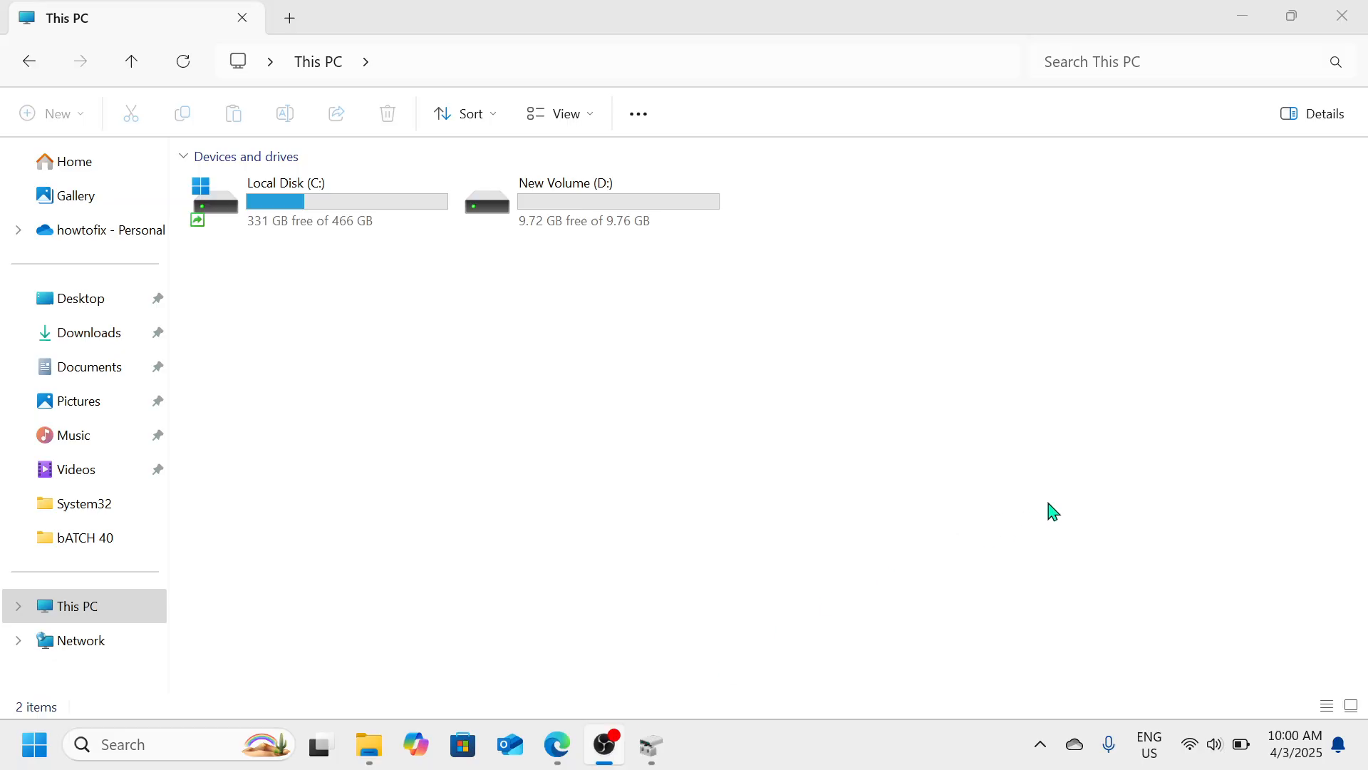